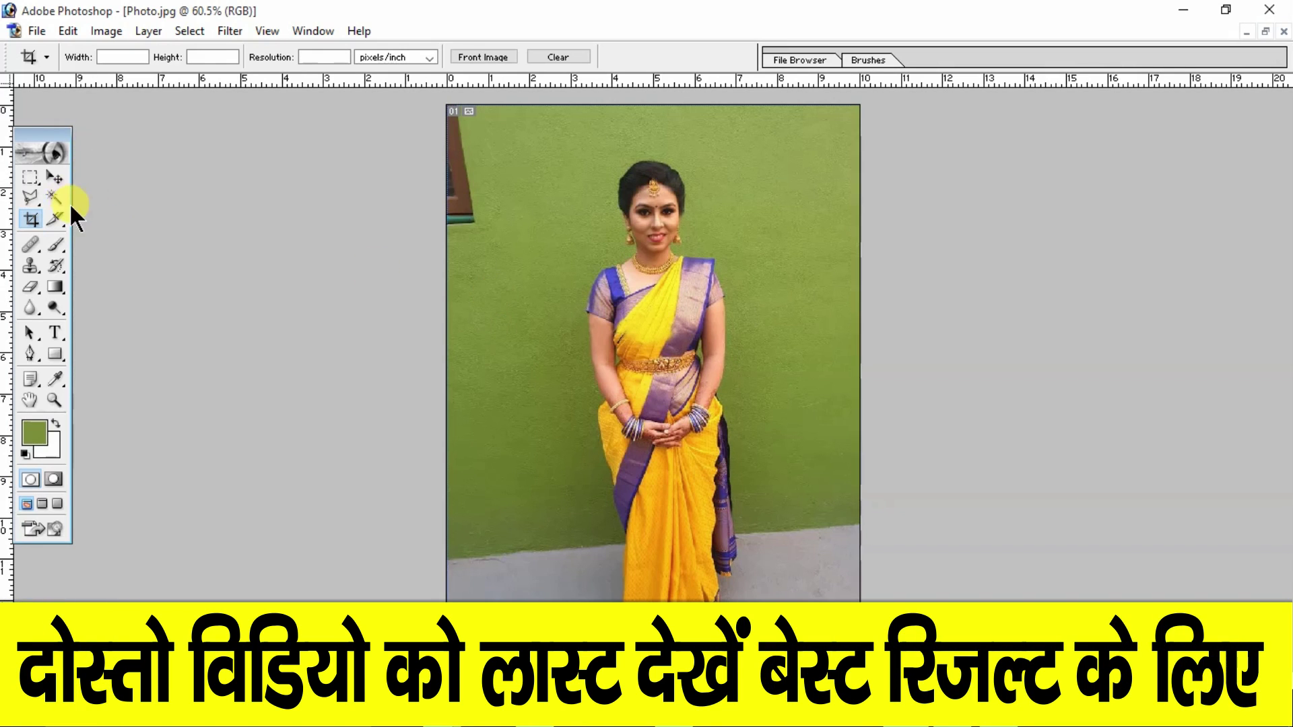
# Return to the Crop tool and keep the resolution unit at pixels per inch.
pyautogui.click(56, 178)
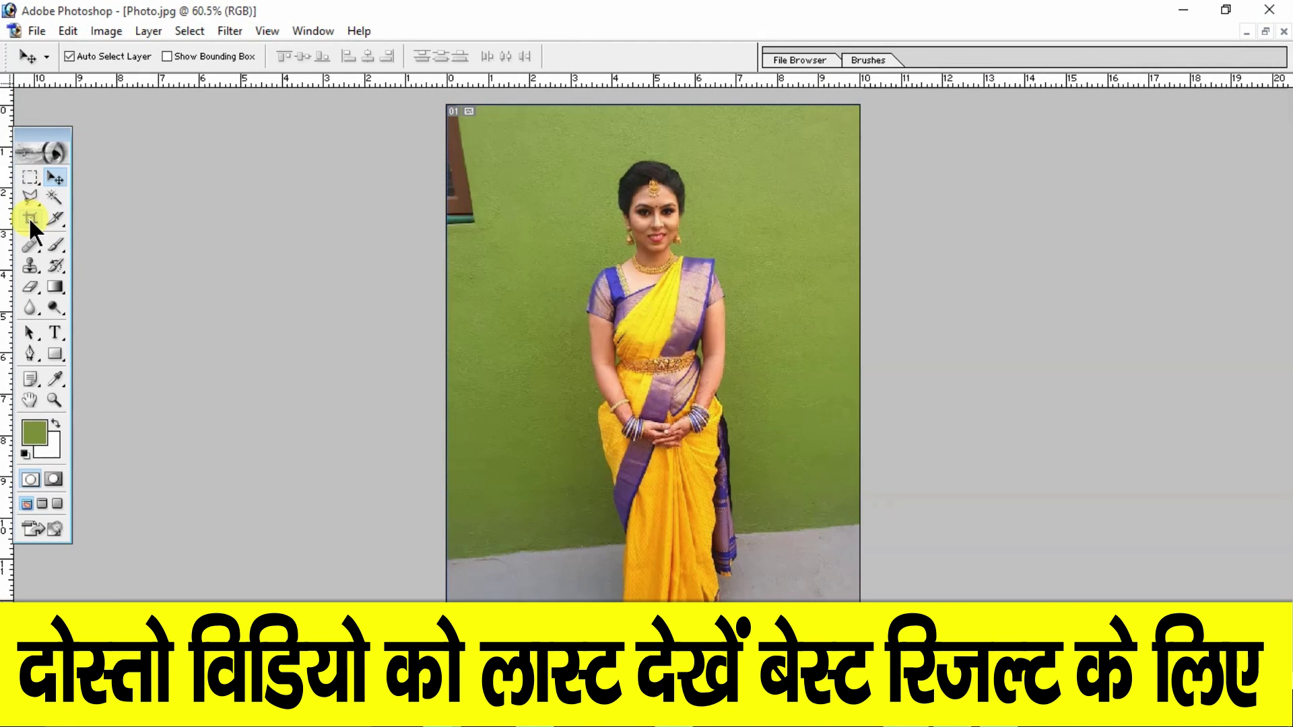
pyautogui.click(28, 217)
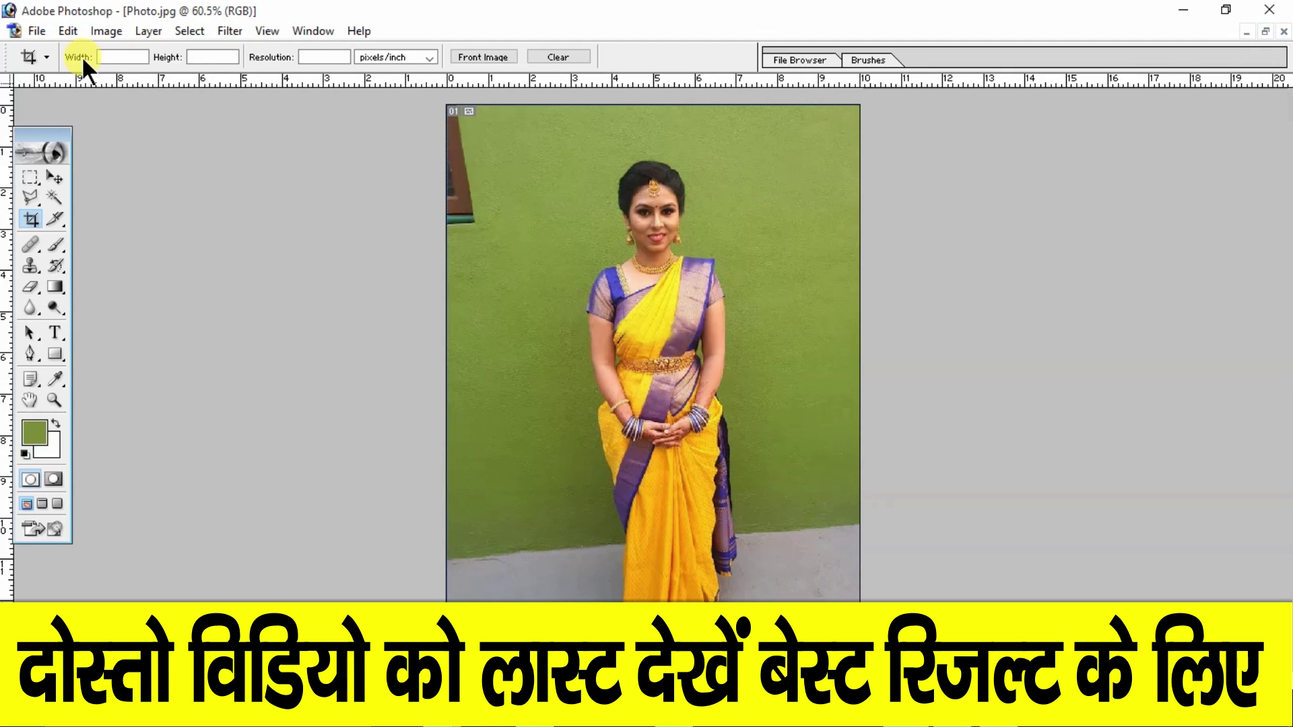
pyautogui.click(365, 58)
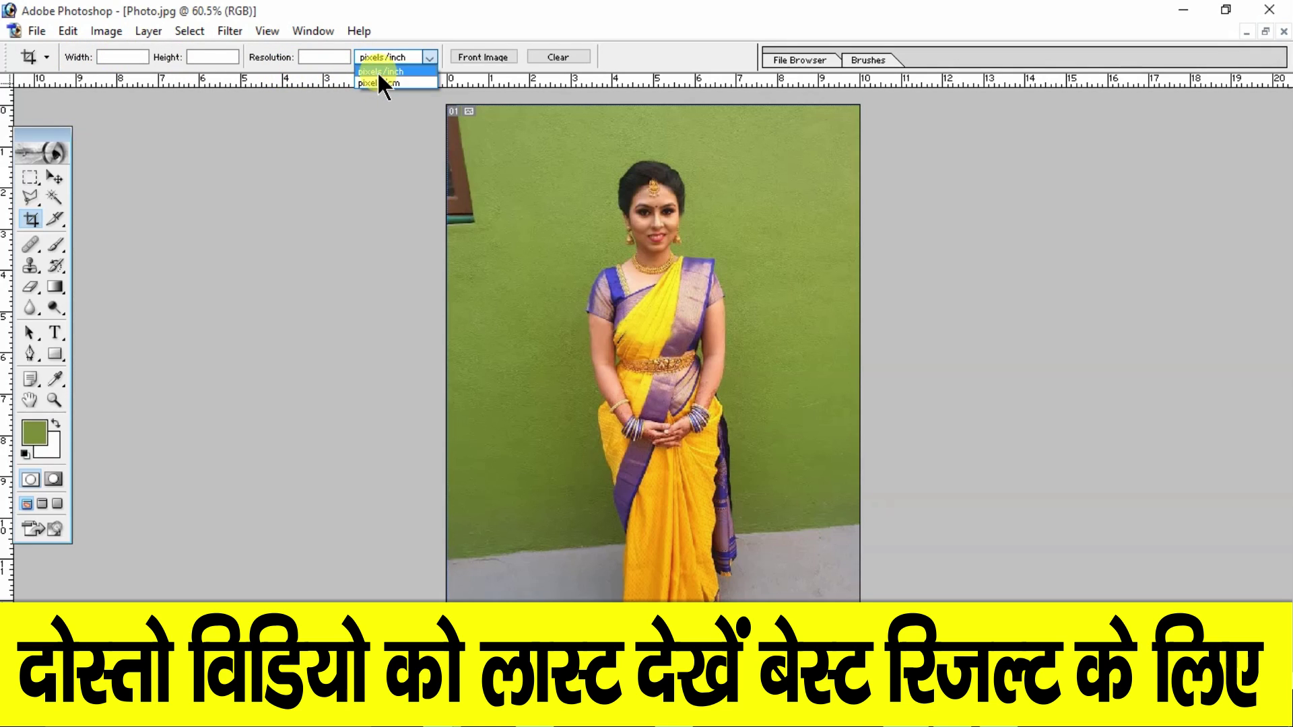
pyautogui.click(377, 72)
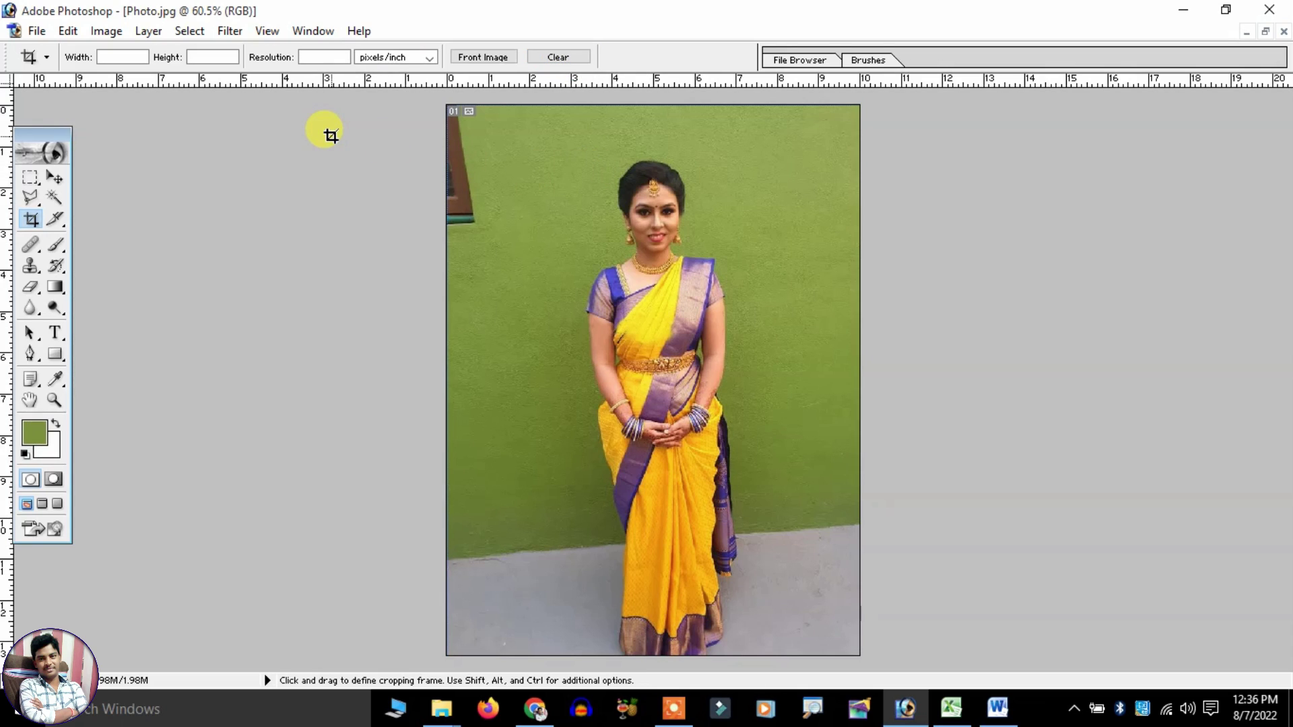
# Trial-crop an area around the woman's upper body and fit the photo to the window.
pyautogui.moveTo(508, 138)
pyautogui.mouseDown()
pyautogui.moveTo(748, 421)
pyautogui.moveTo(808, 465)
pyautogui.mouseUp()
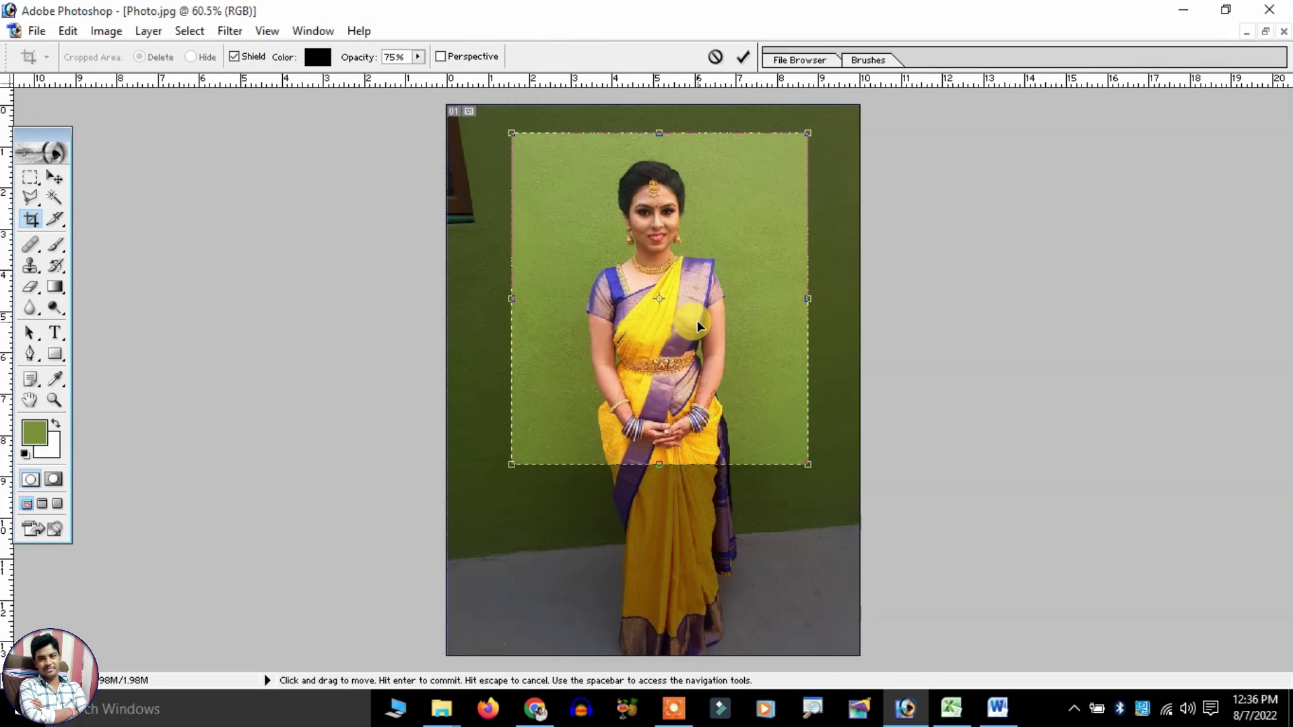
pyautogui.press('Return')
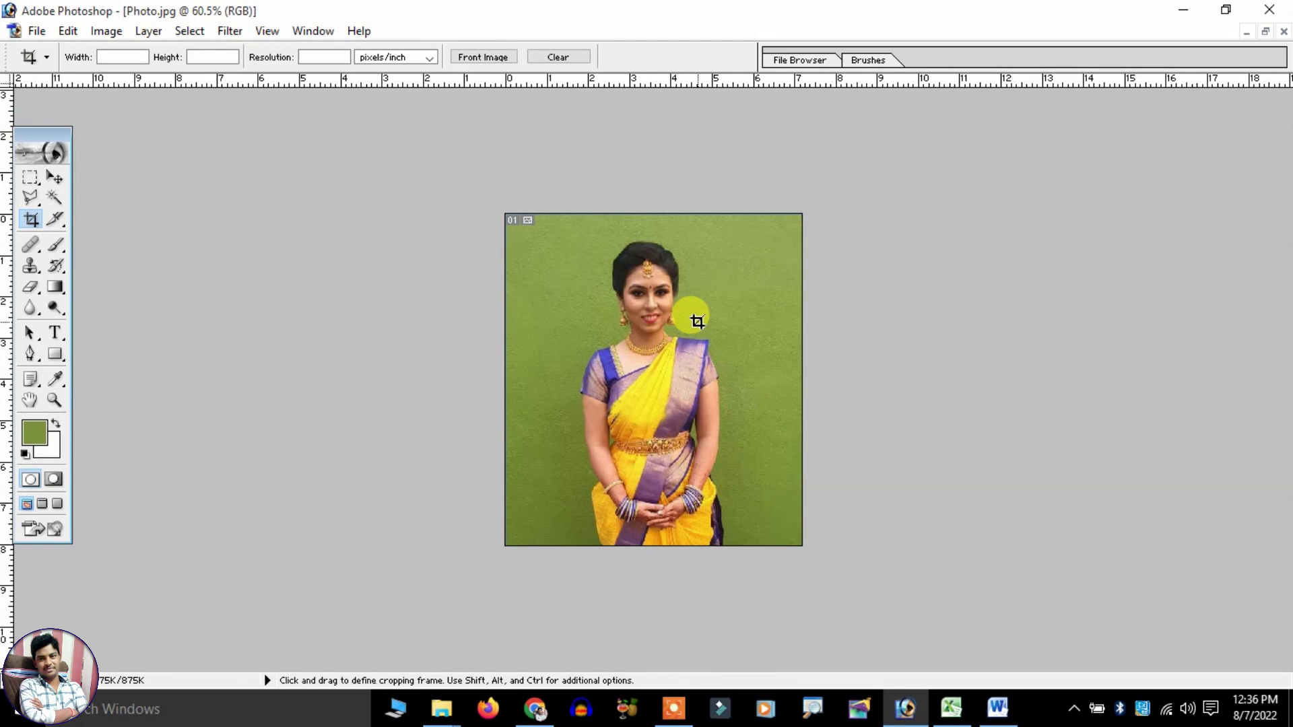
pyautogui.hotkey('ctrl', '0')
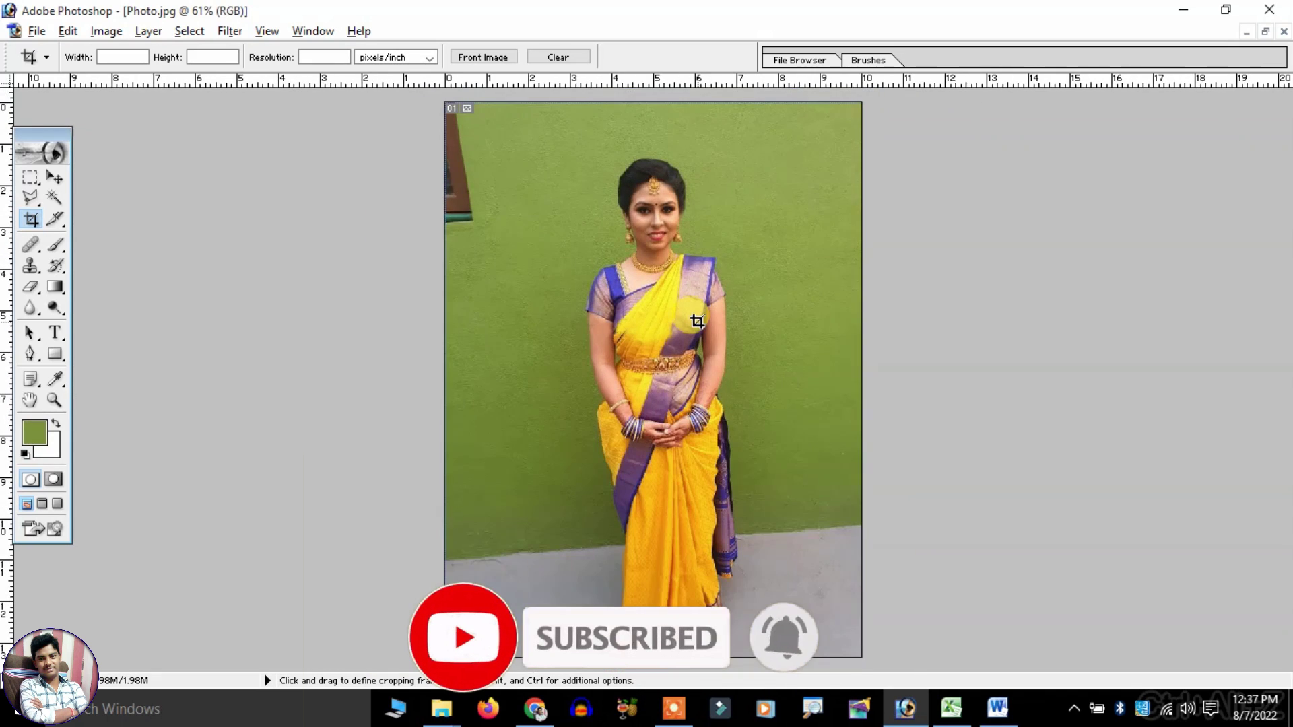
pyautogui.hotkey('ctrl', '0')
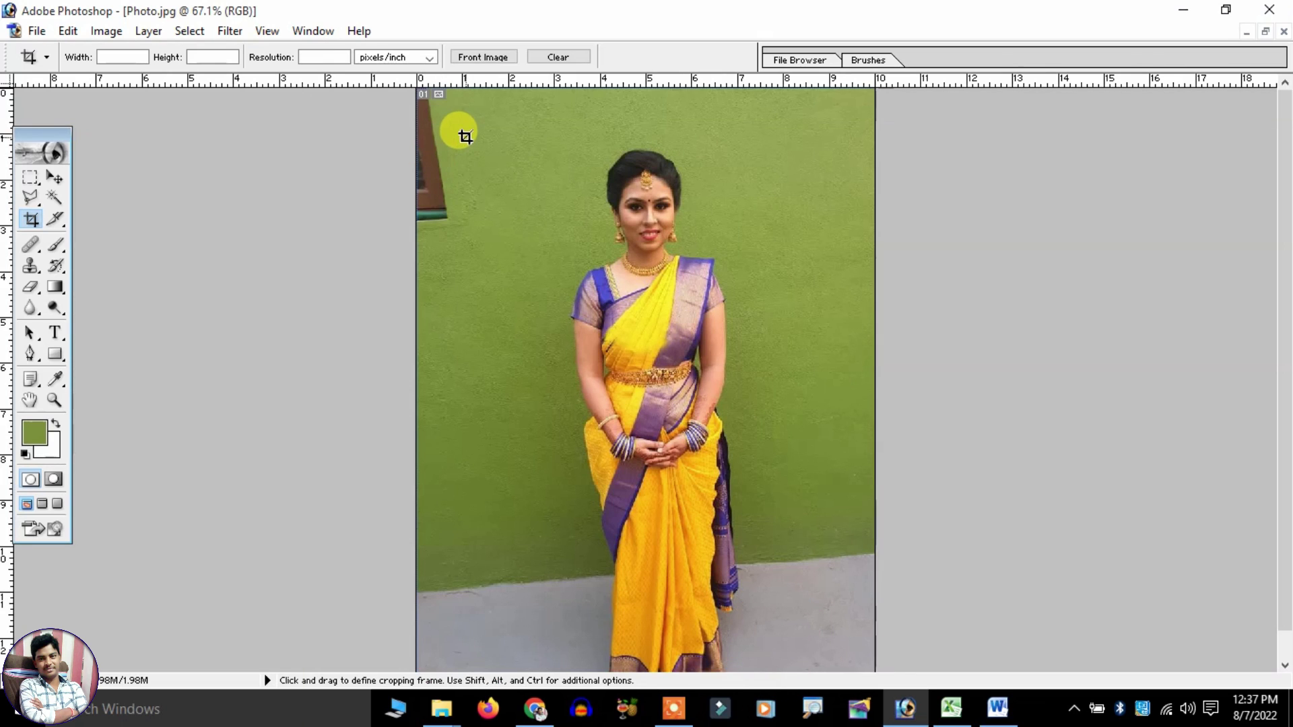
# Try a head-to-waist crop, undo it, then draw and cancel another crop box.
pyautogui.moveTo(480, 143); pyautogui.dragTo(798, 483)
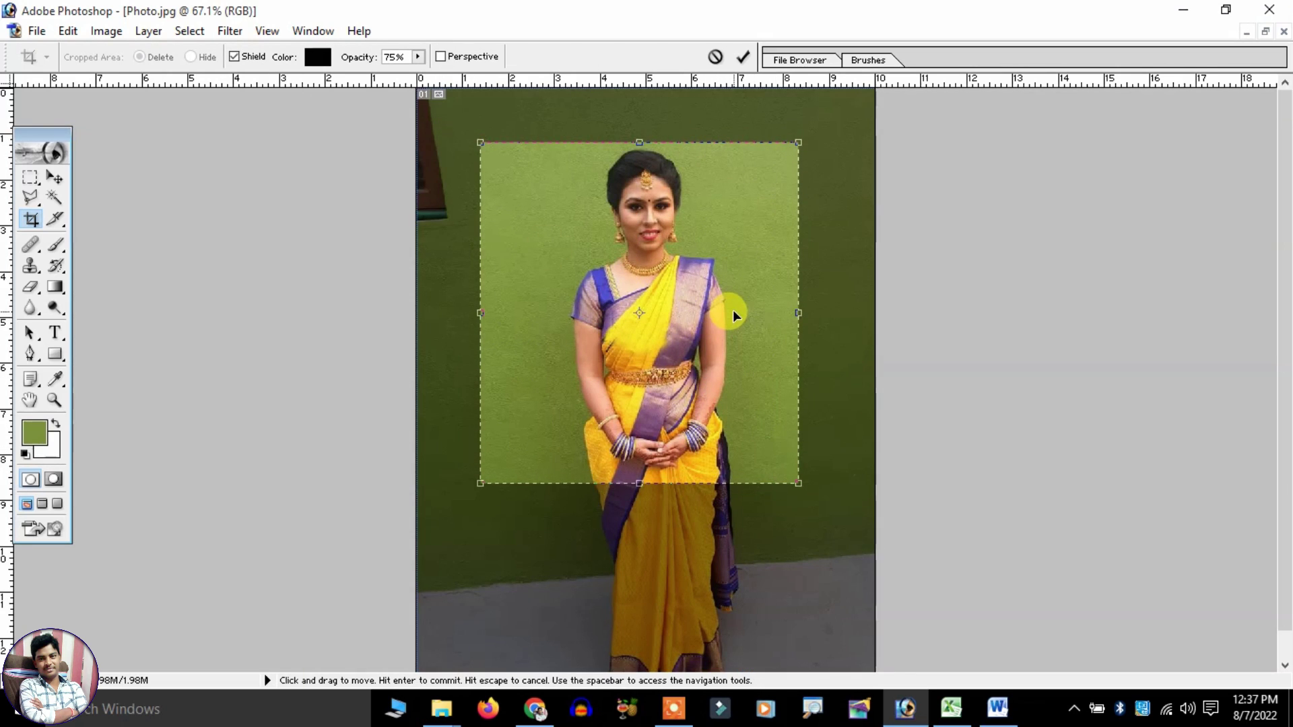
pyautogui.press('Return')
pyautogui.hotkey('ctrl', '0')
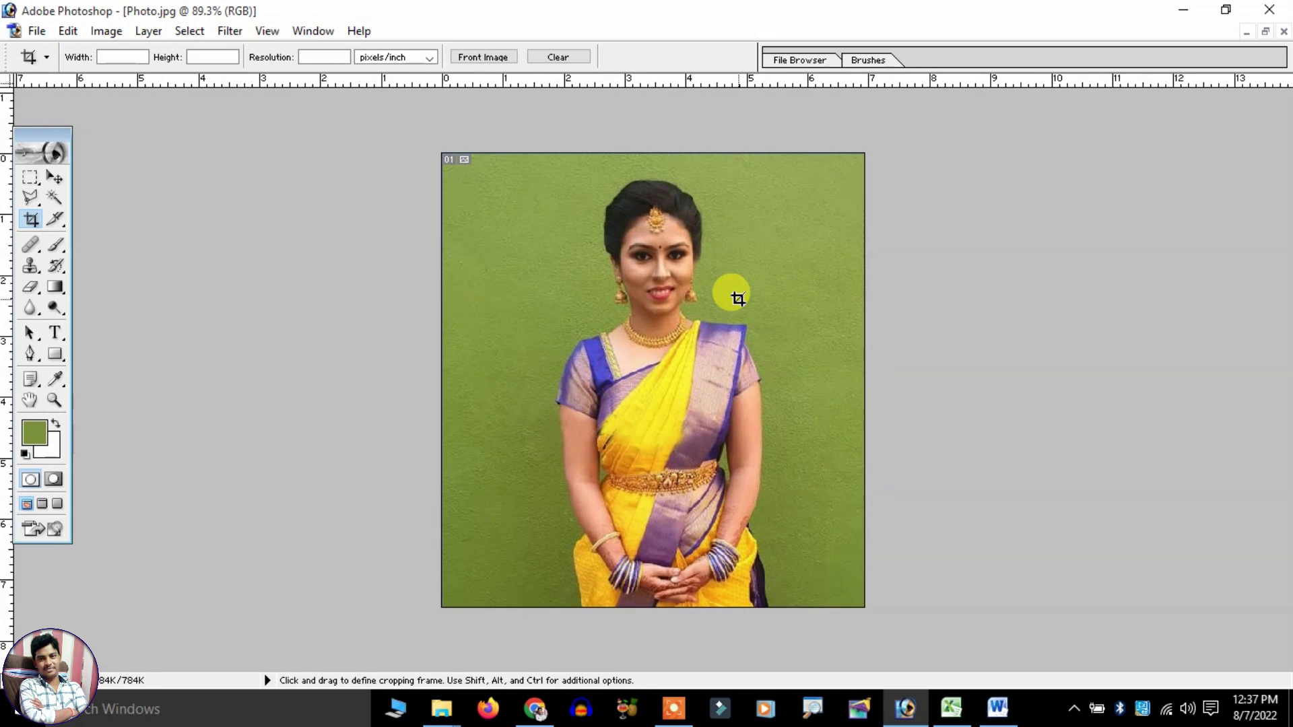
pyautogui.hotkey('ctrl', 'z')
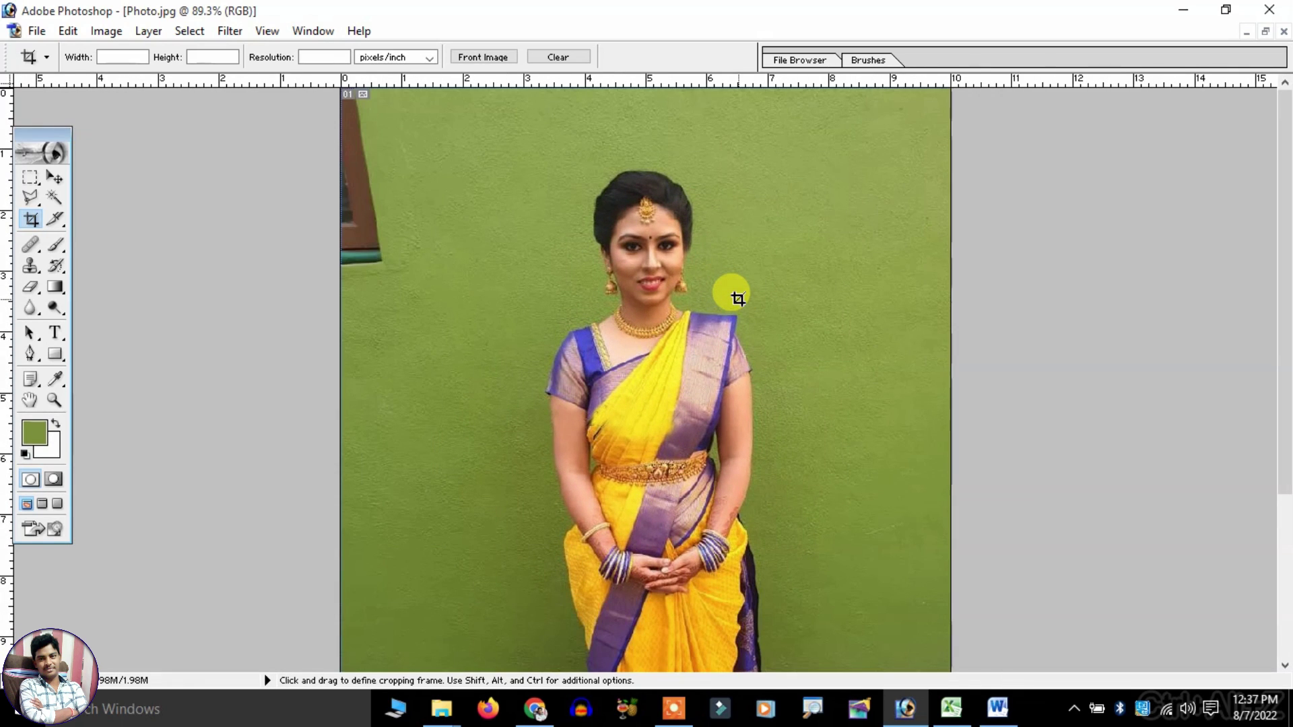
pyautogui.hotkey('ctrl', '0')
pyautogui.hotkey('ctrl', '0')
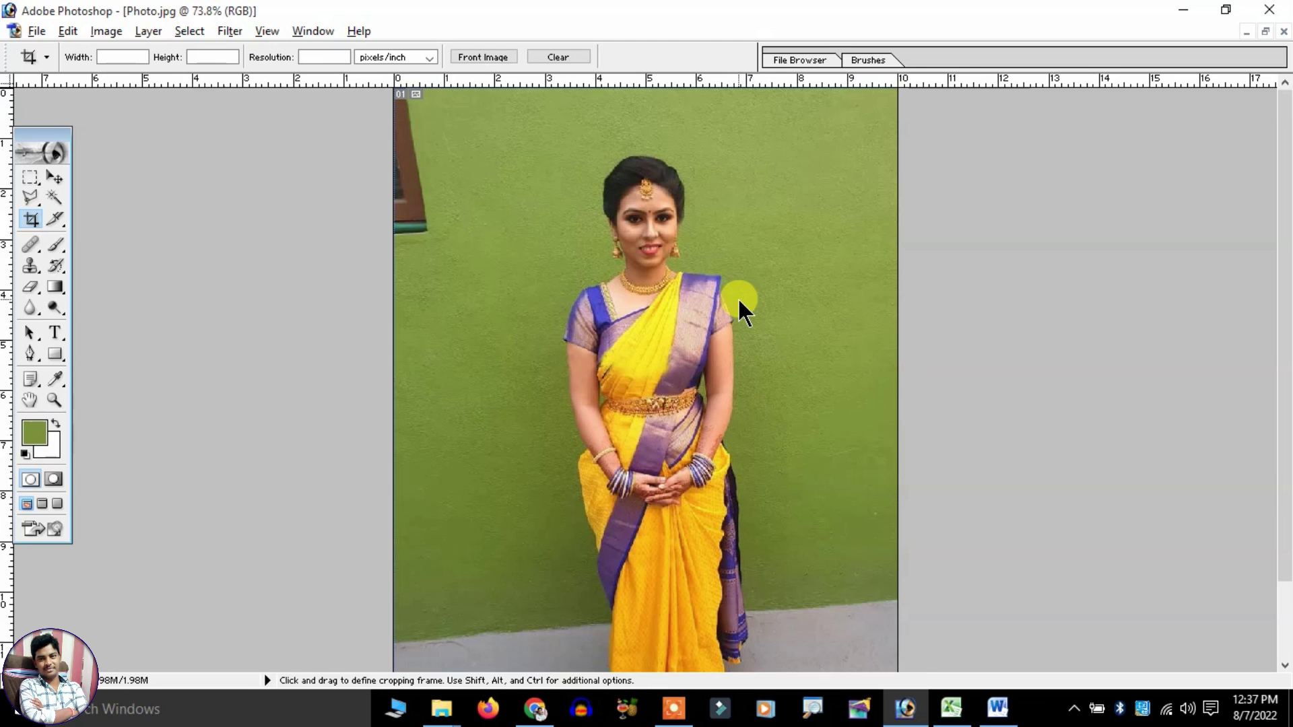
pyautogui.moveTo(506, 119); pyautogui.dragTo(765, 428)
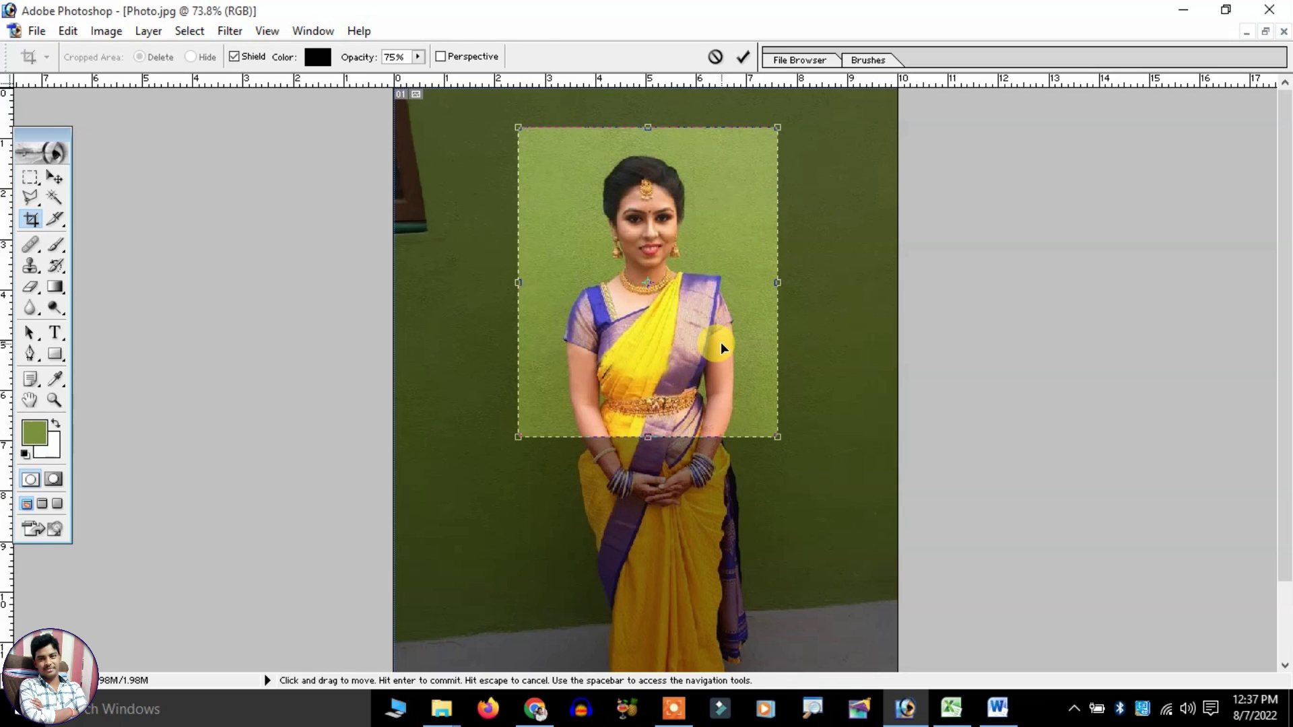
pyautogui.rightClick(746, 334)
pyautogui.click(754, 368)
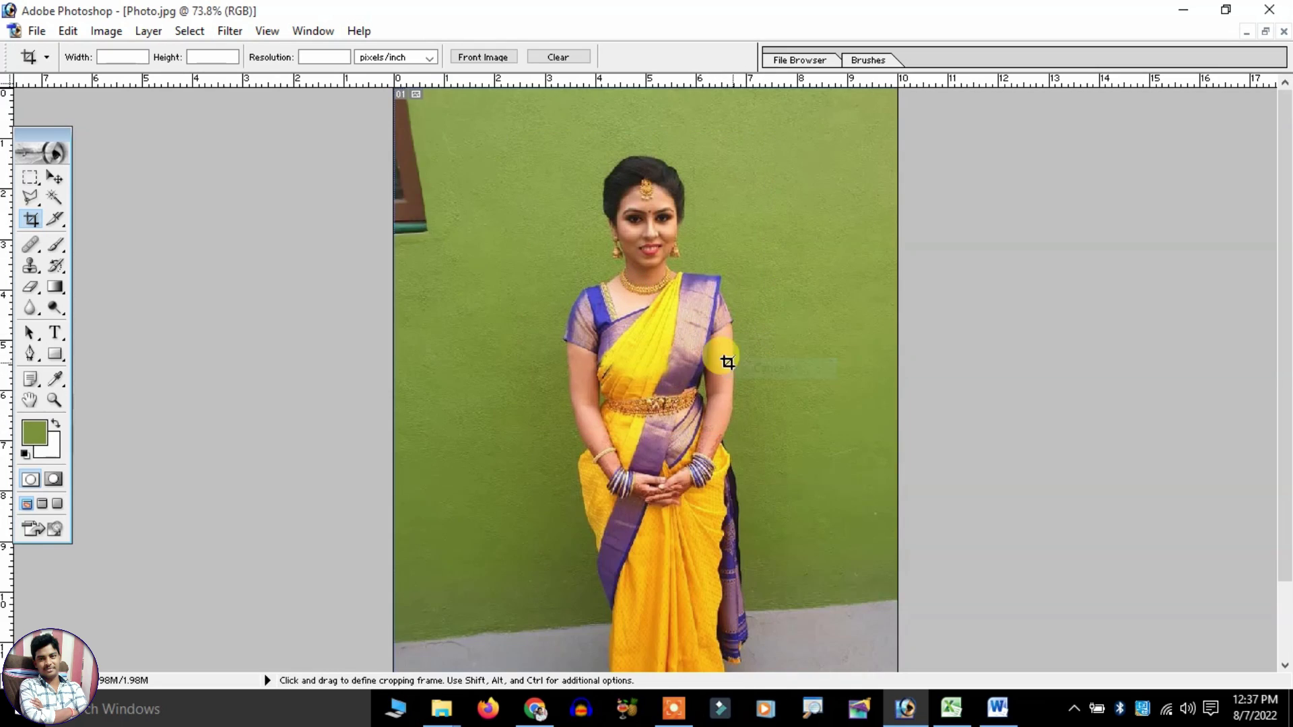
# Switch the ruler units to Inches.
pyautogui.click(131, 56)
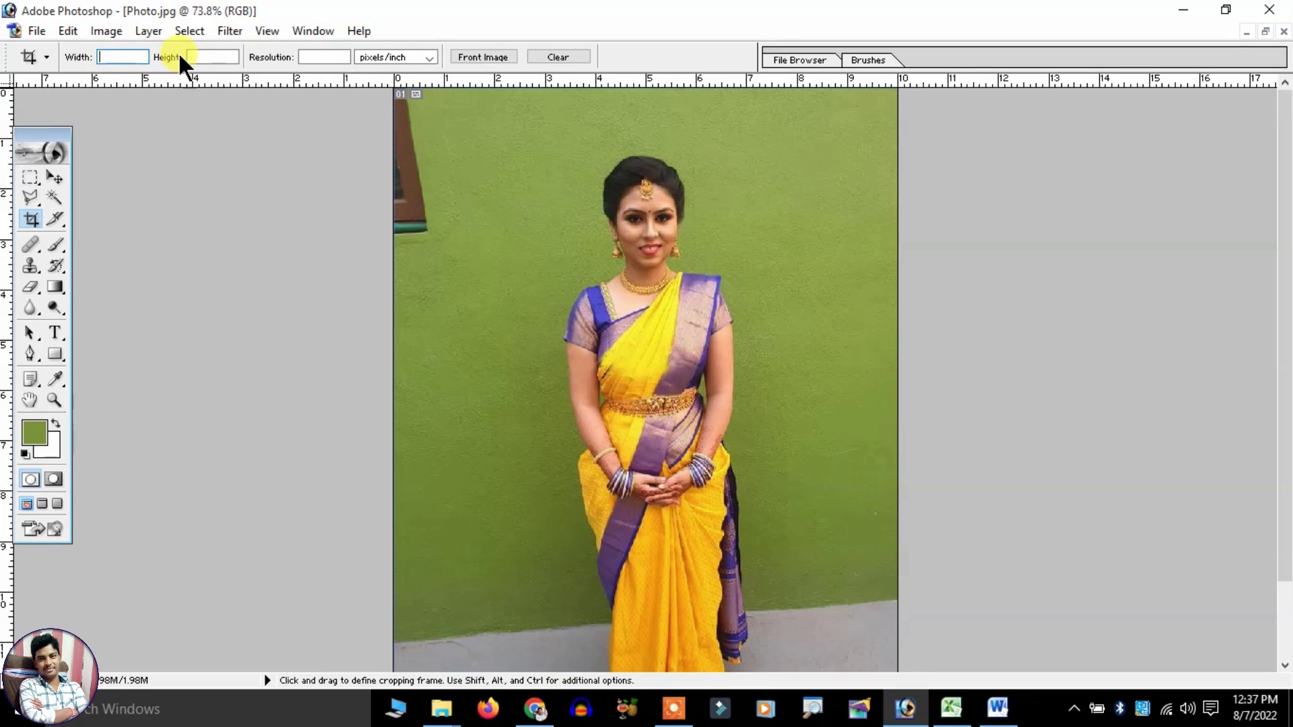
pyautogui.click(201, 56)
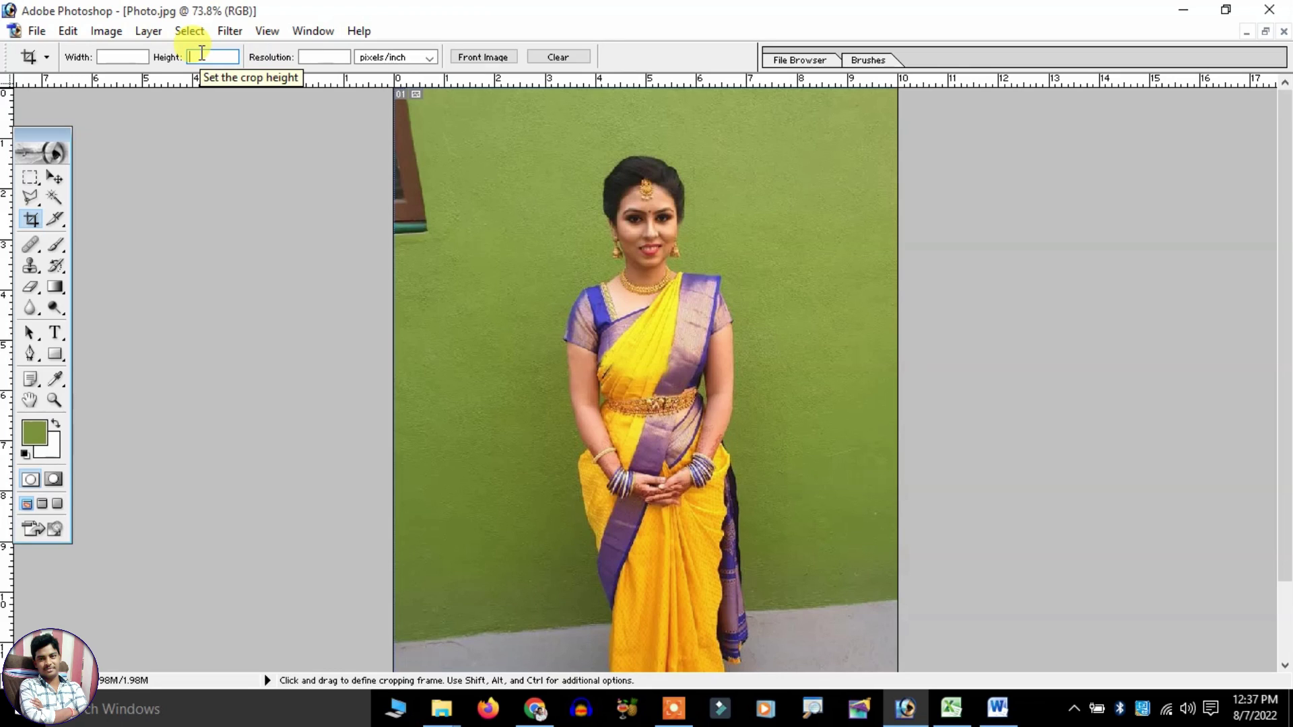
pyautogui.click(142, 54)
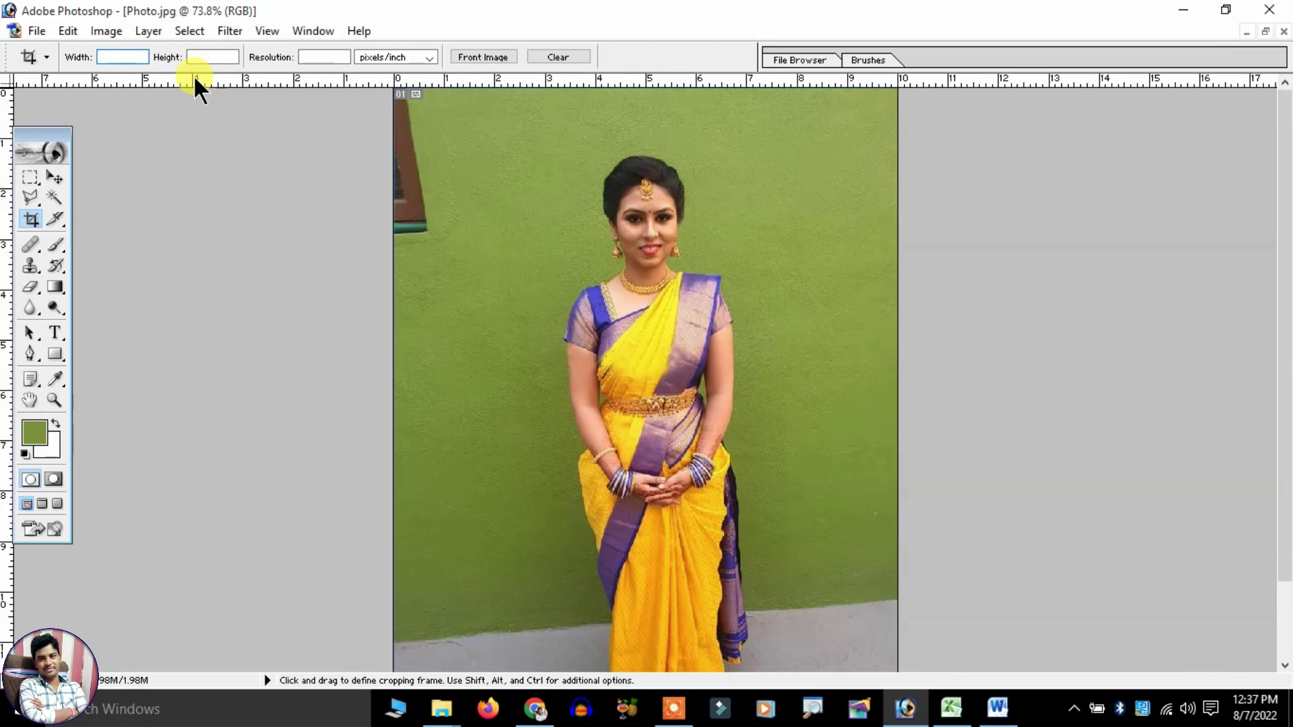
pyautogui.hotkey('ctrl', 'r')
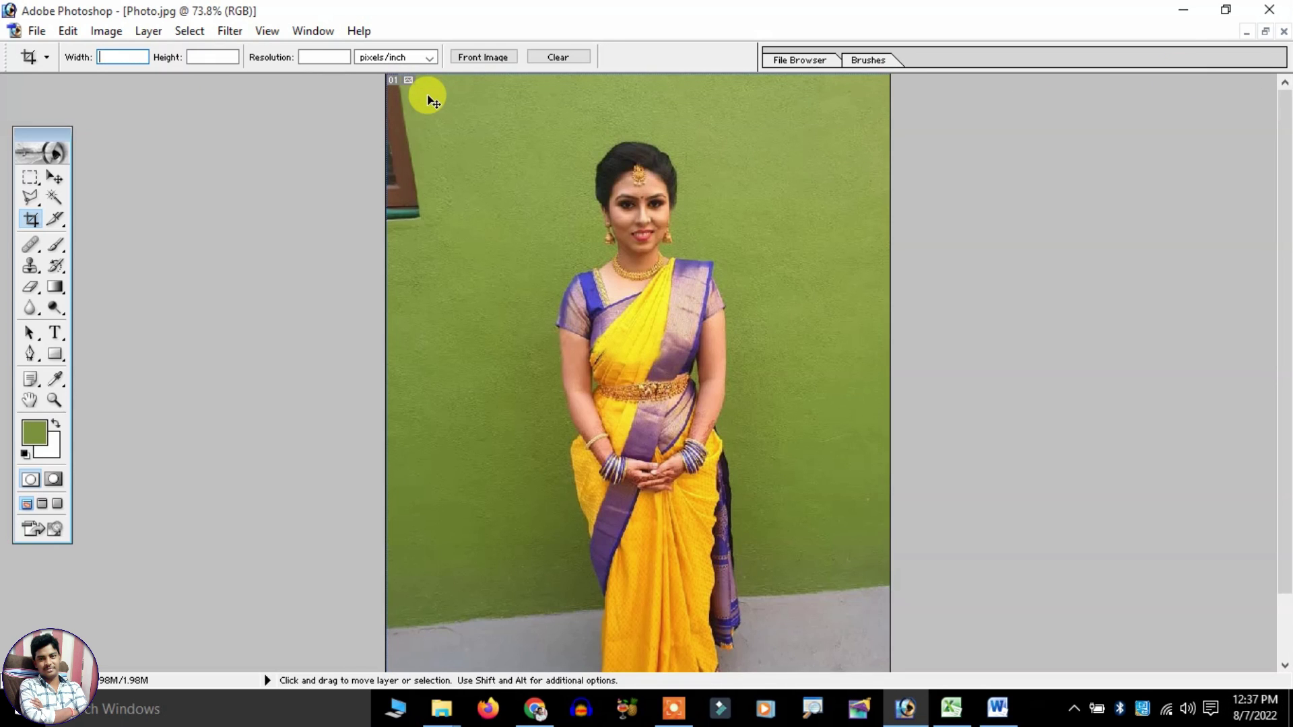
pyautogui.hotkey('ctrl', 'r')
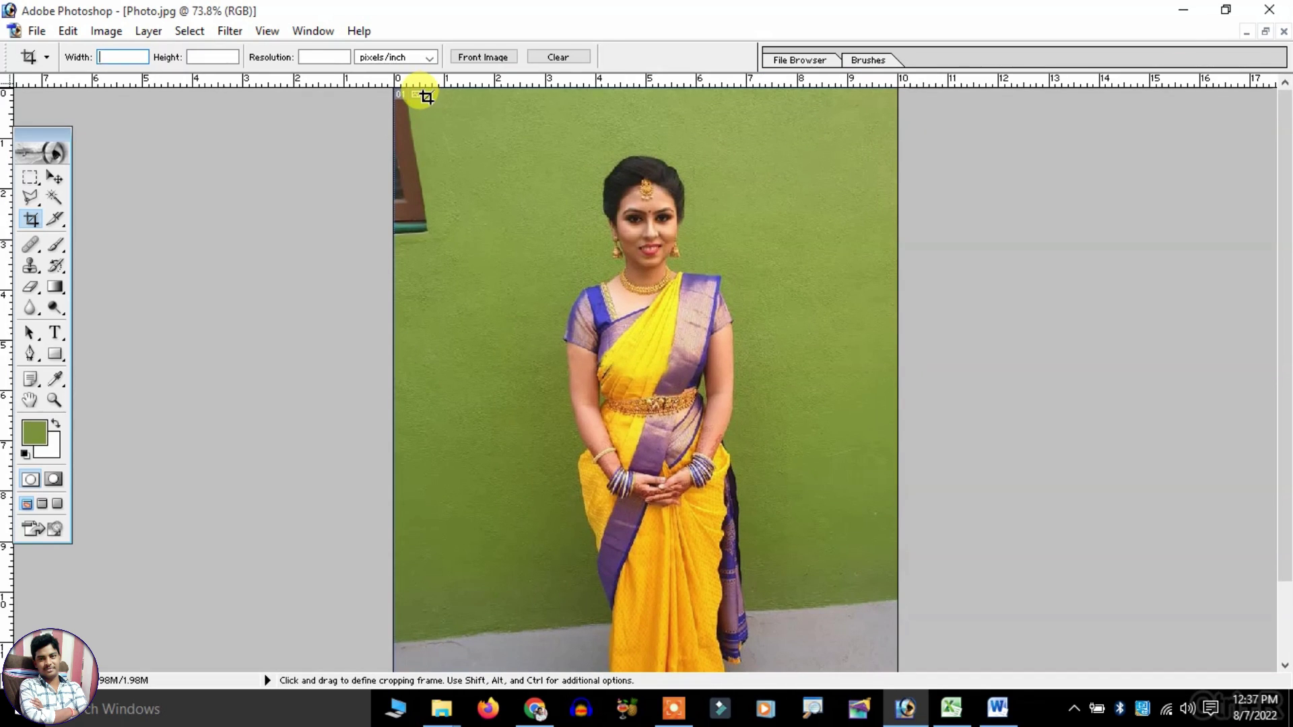
pyautogui.rightClick(283, 80)
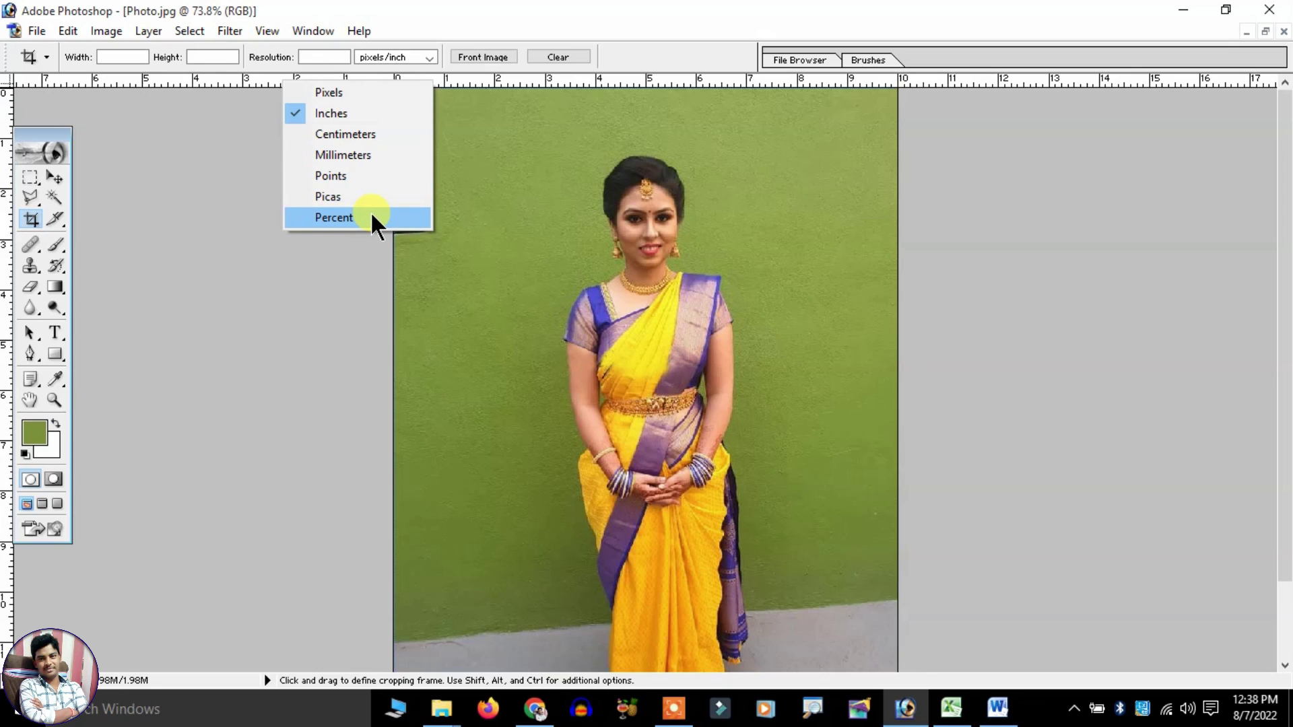
pyautogui.click(359, 113)
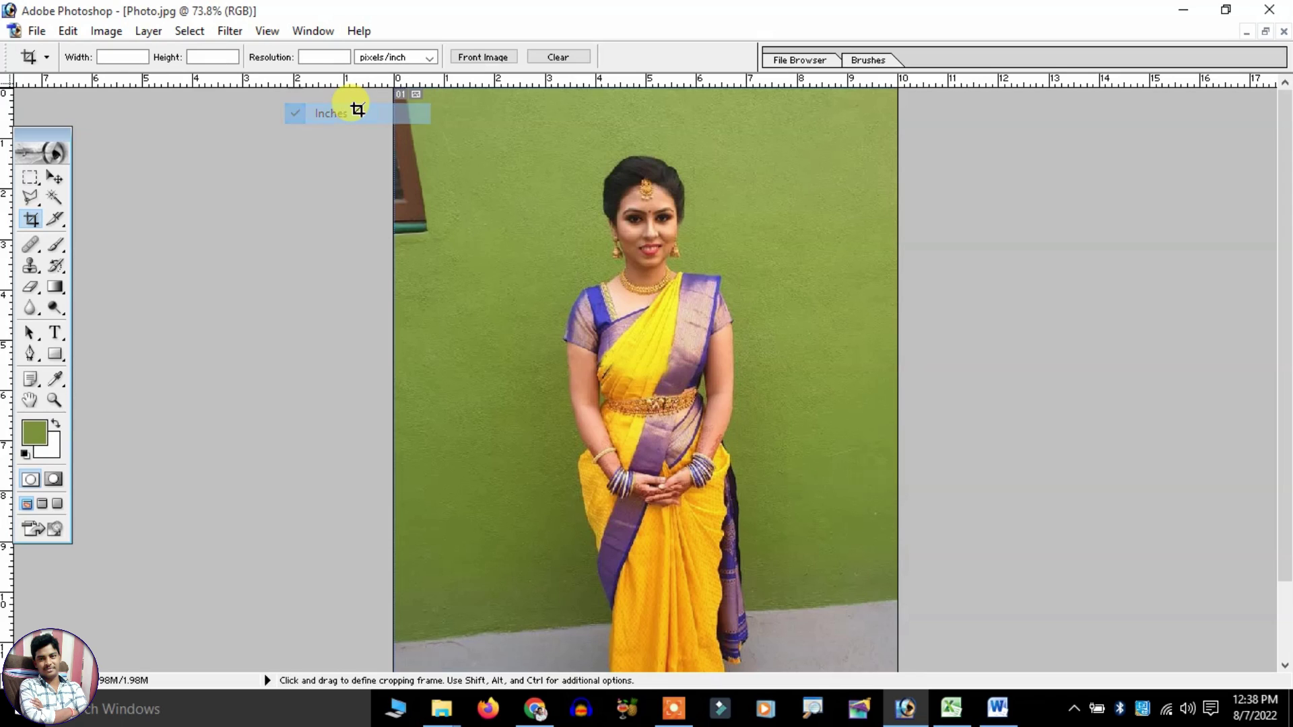
pyautogui.rightClick(339, 79)
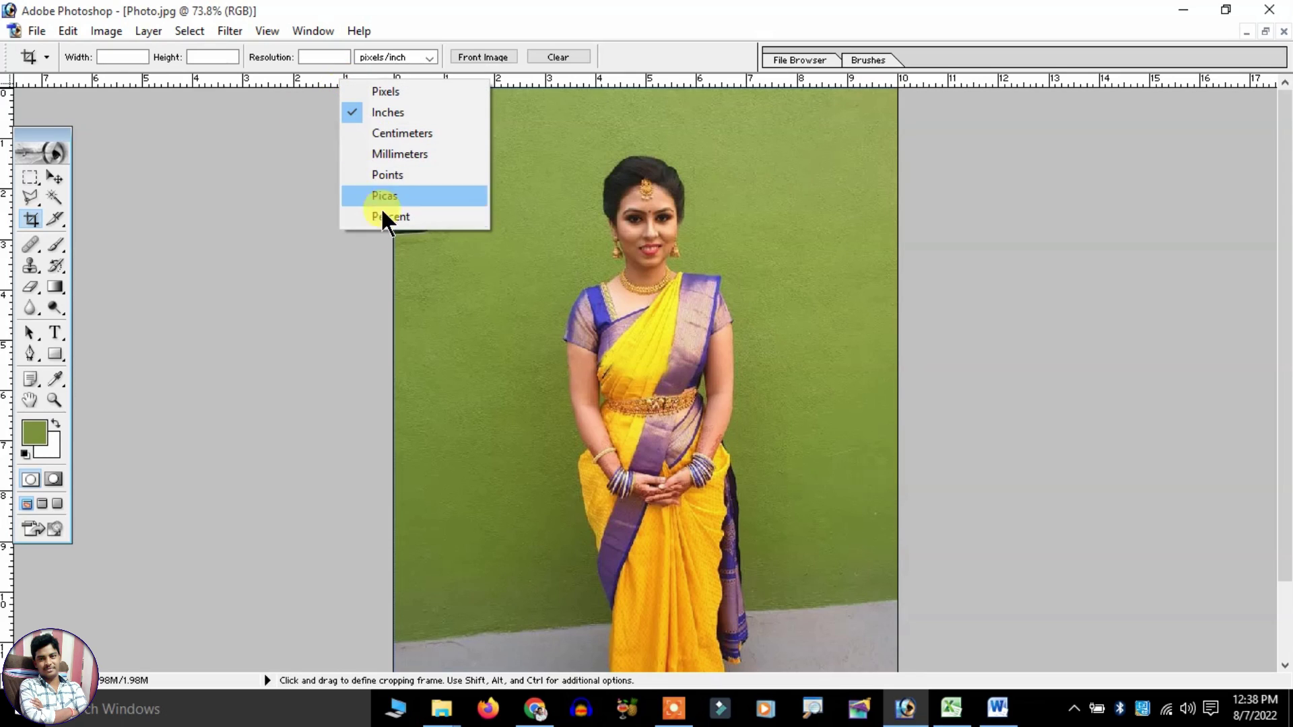
pyautogui.click(398, 115)
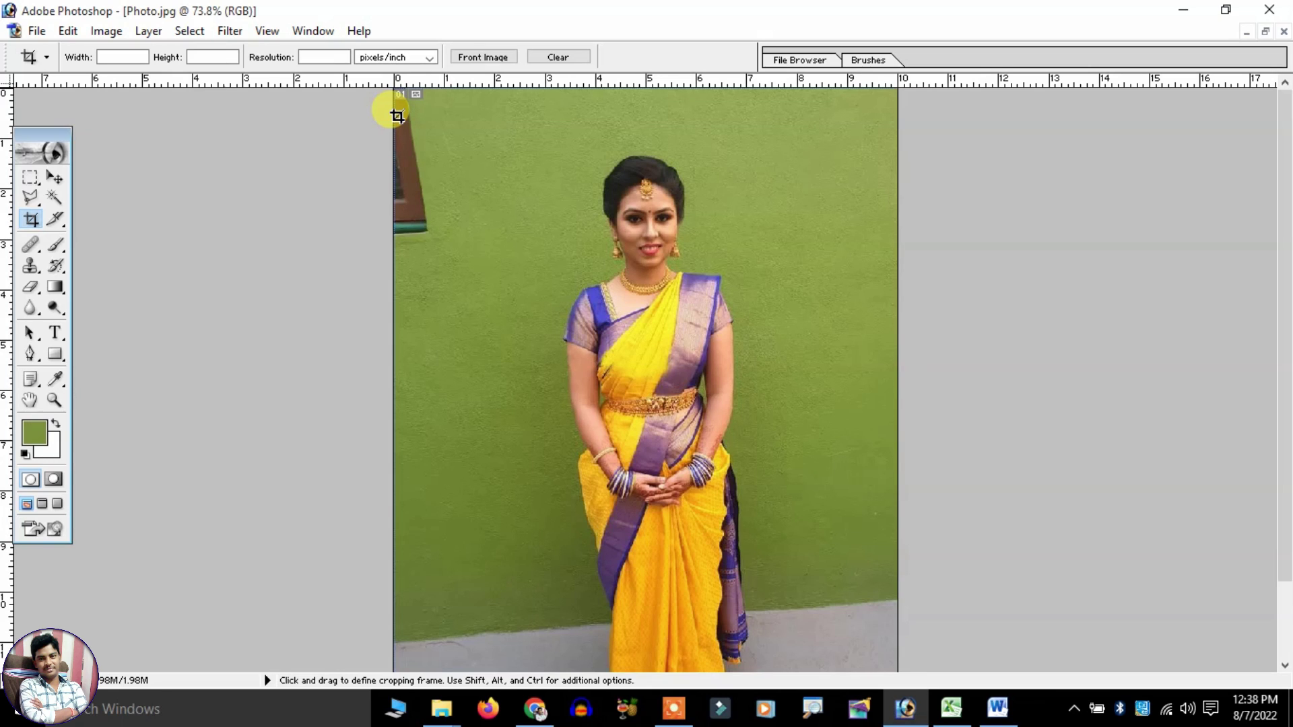
# Enter crop width 2 and height 3 in the Crop options bar.
pyautogui.click(135, 58)
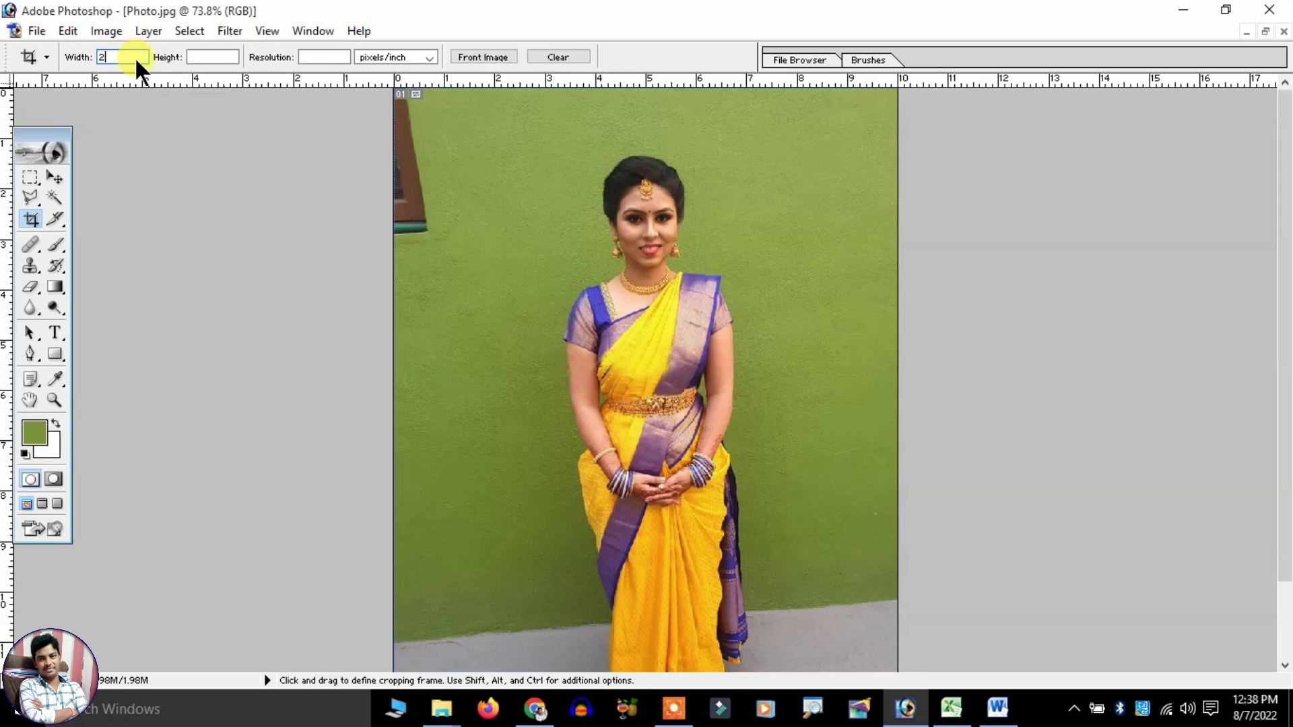
pyautogui.write('2')
pyautogui.click(206, 56)
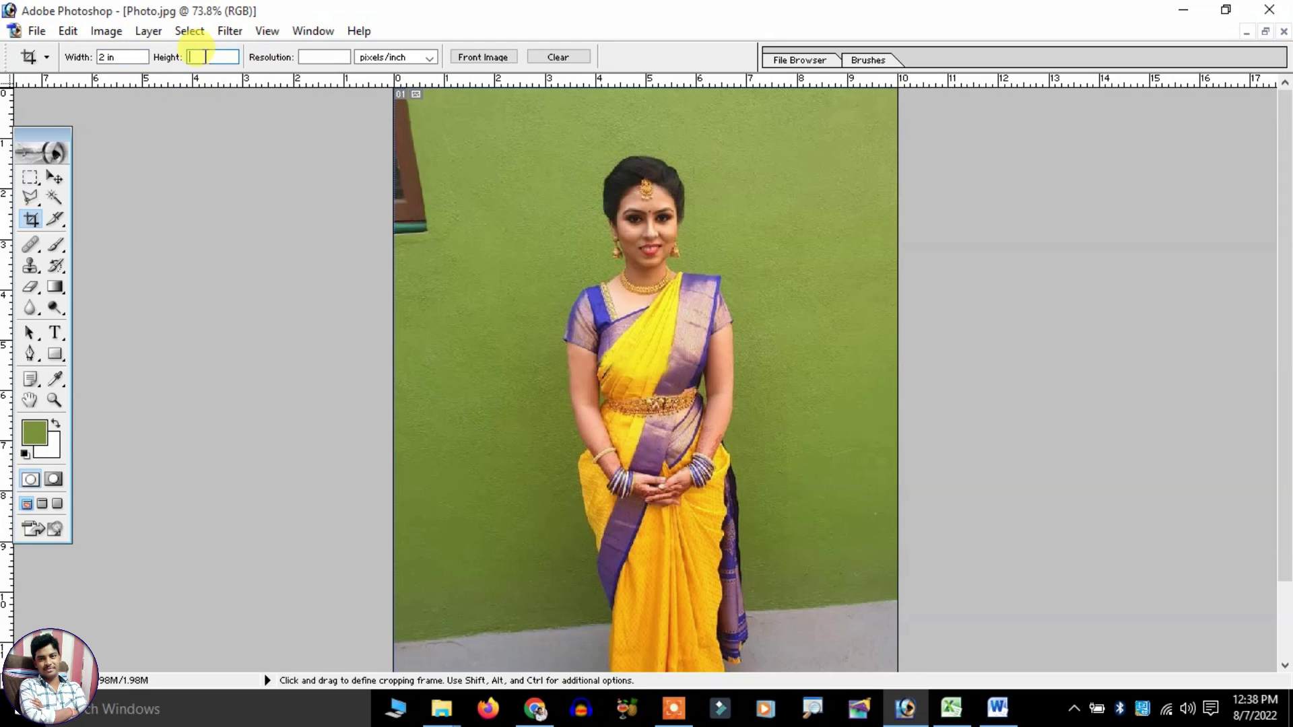
pyautogui.write('3')
# Draw a 2 × 3 crop frame centred on her upper body and apply it.
pyautogui.moveTo(489, 117); pyautogui.dragTo(732, 480)
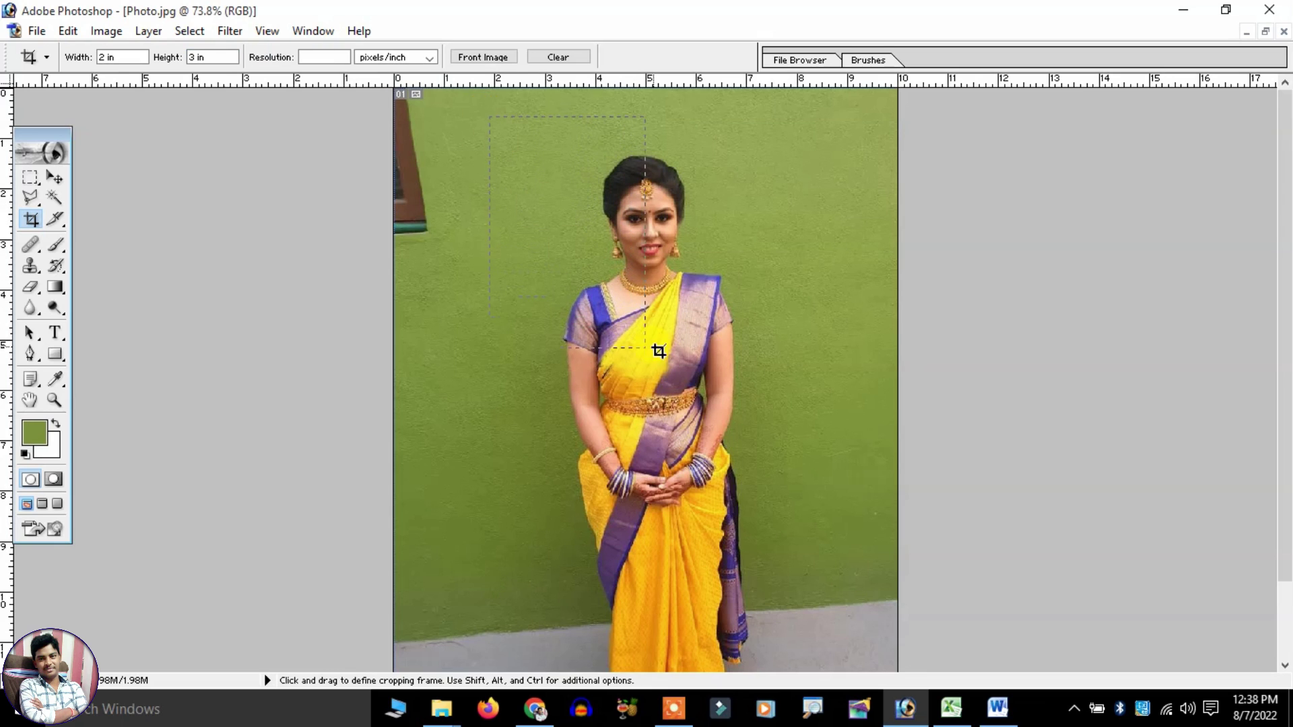
pyautogui.moveTo(648, 300); pyautogui.dragTo(680, 306)
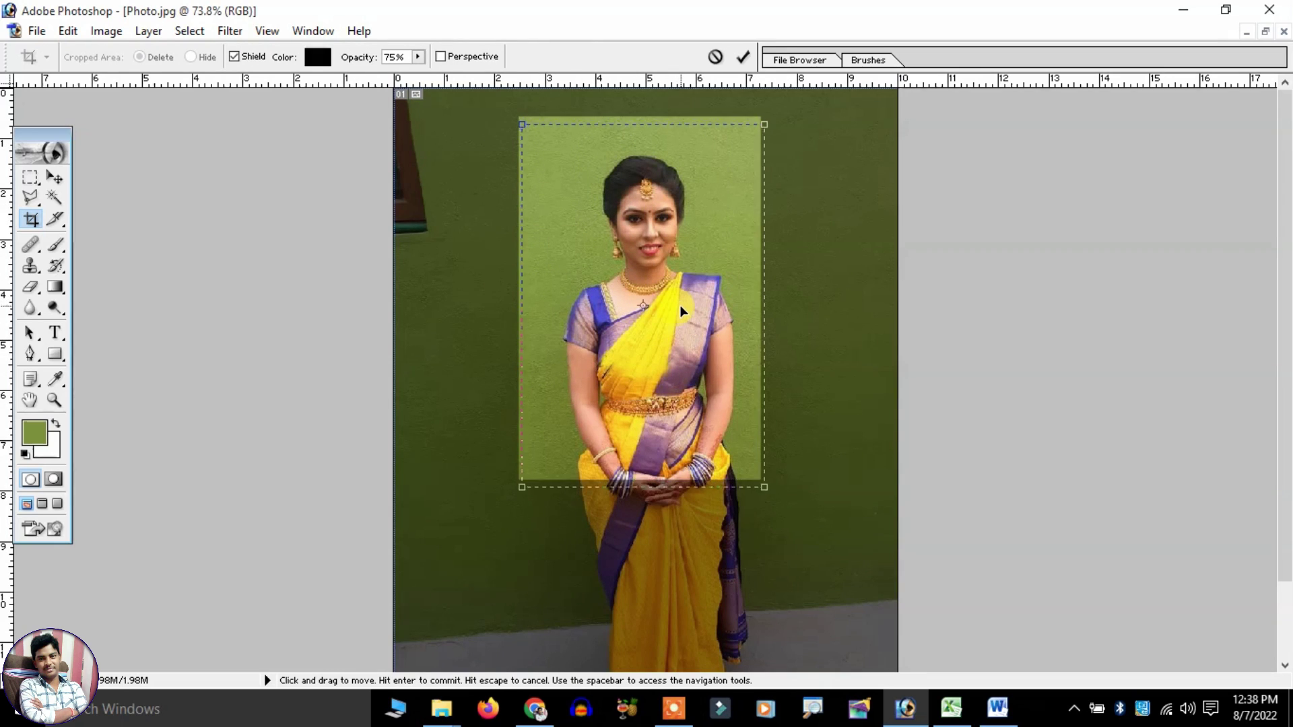
pyautogui.moveTo(680, 306); pyautogui.dragTo(685, 309)
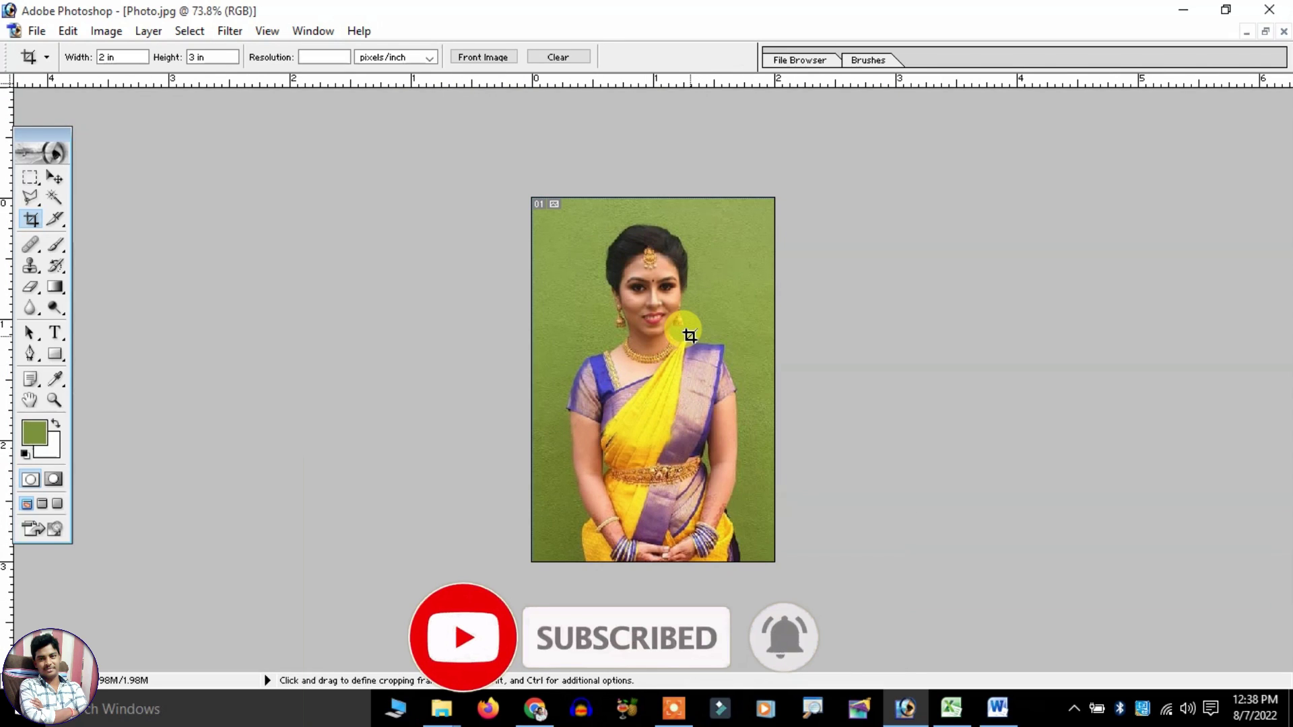
pyautogui.press('Return')
pyautogui.scroll(2, 689, 335)
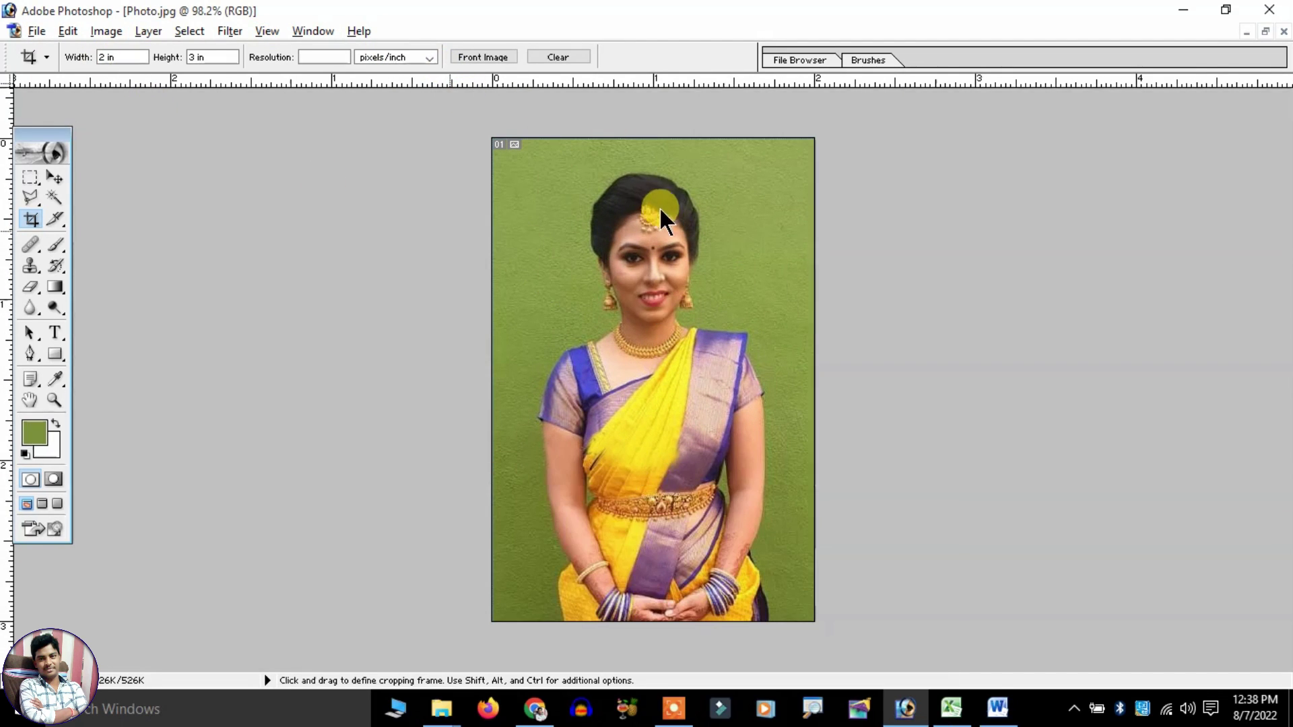
pyautogui.scroll(1, 766, 243)
pyautogui.scroll(-1, 767, 249)
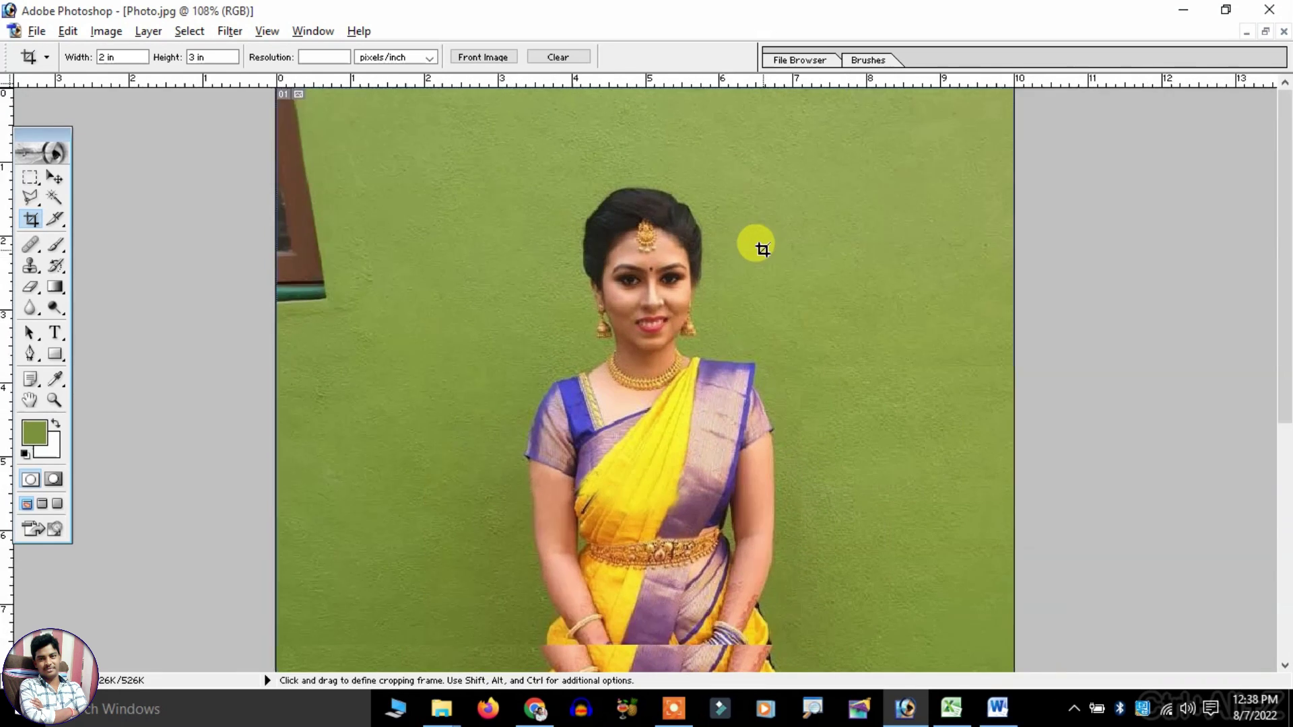
pyautogui.scroll(-1, 768, 250)
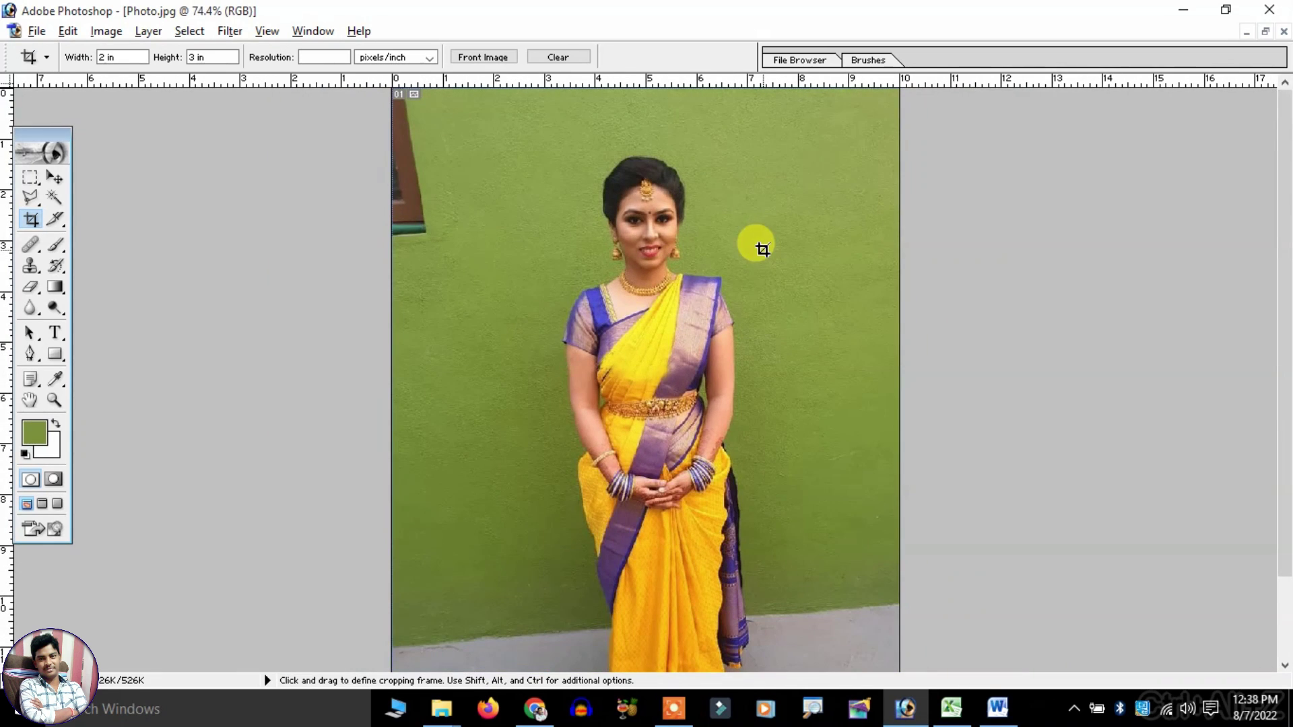
# Set crop resolution to 300 pixels/inch, then draw and cancel a trial 2 × 3 frame.
pyautogui.click(312, 58)
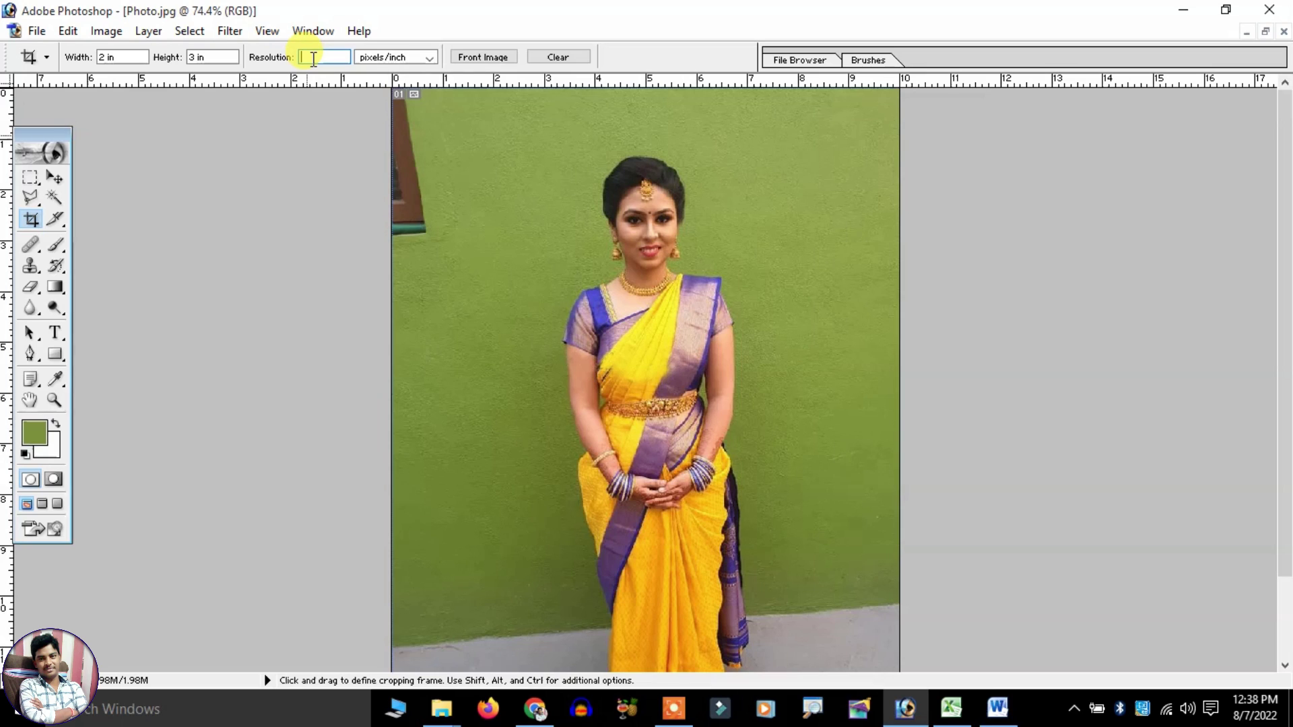
pyautogui.write('300')
pyautogui.moveTo(491, 144); pyautogui.dragTo(806, 543)
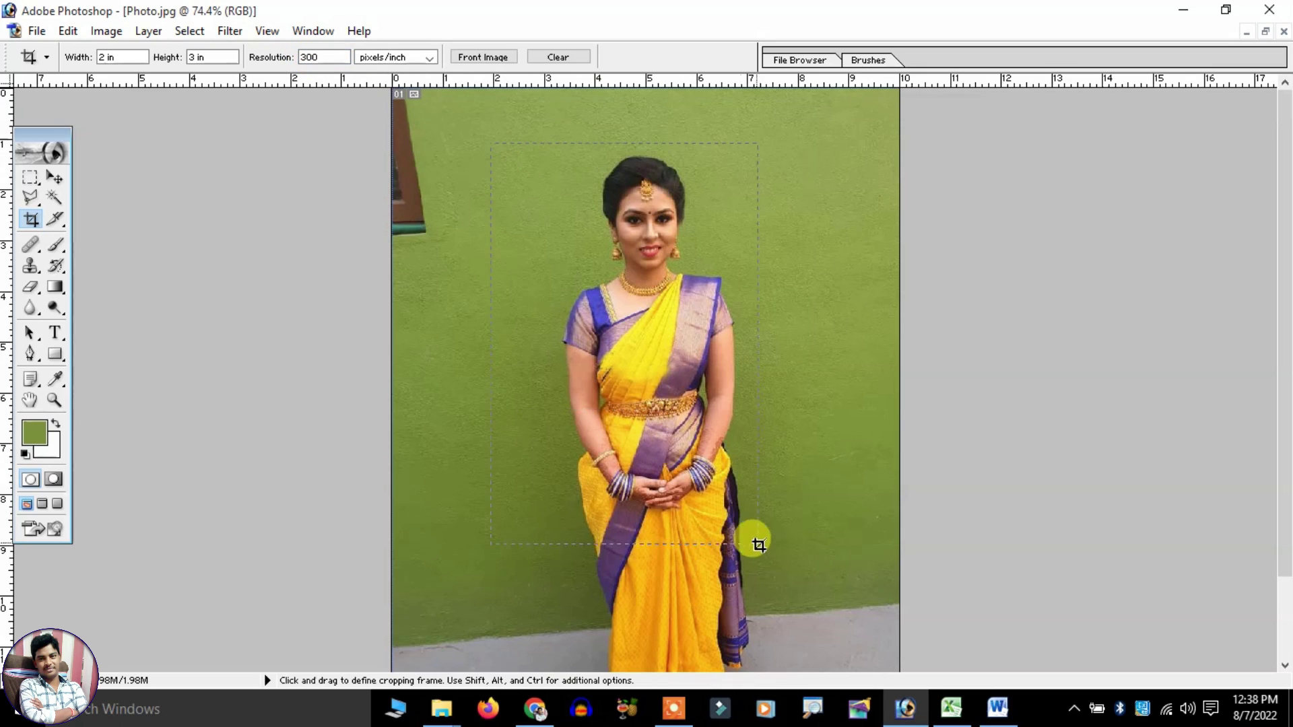
pyautogui.moveTo(705, 314); pyautogui.dragTo(730, 308)
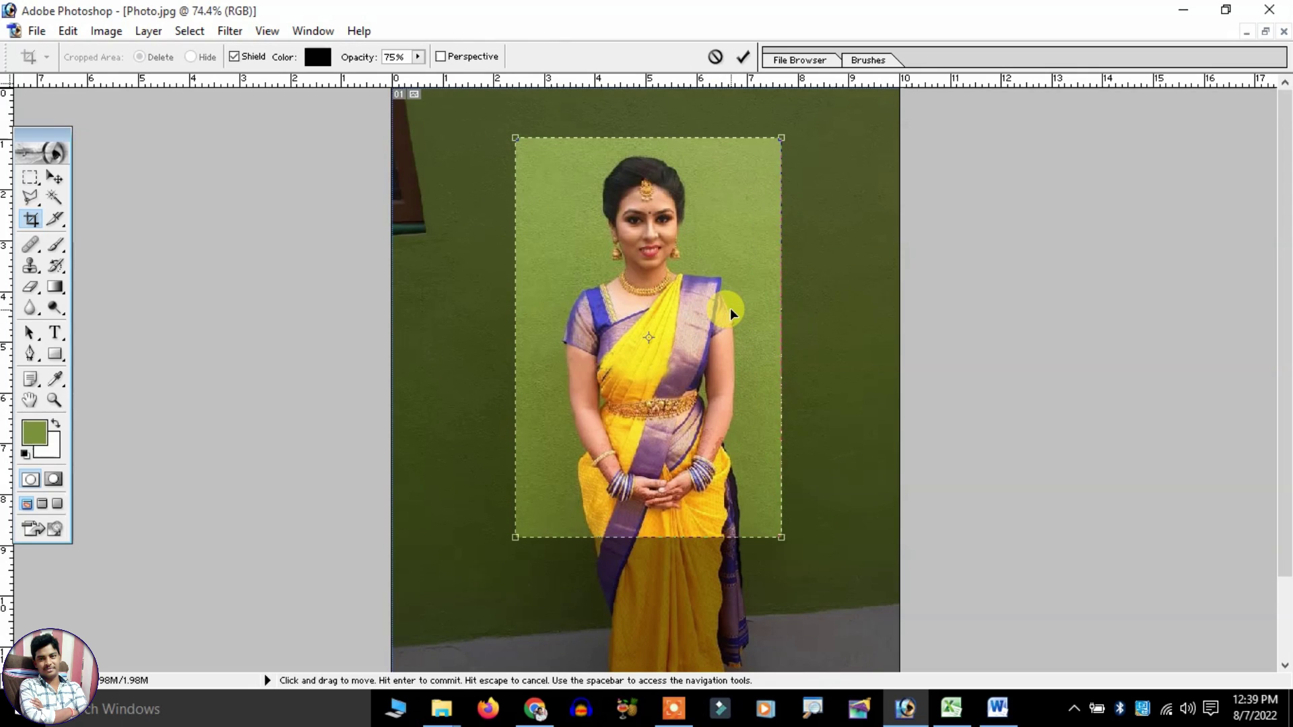
pyautogui.rightClick(731, 310)
pyautogui.click(749, 345)
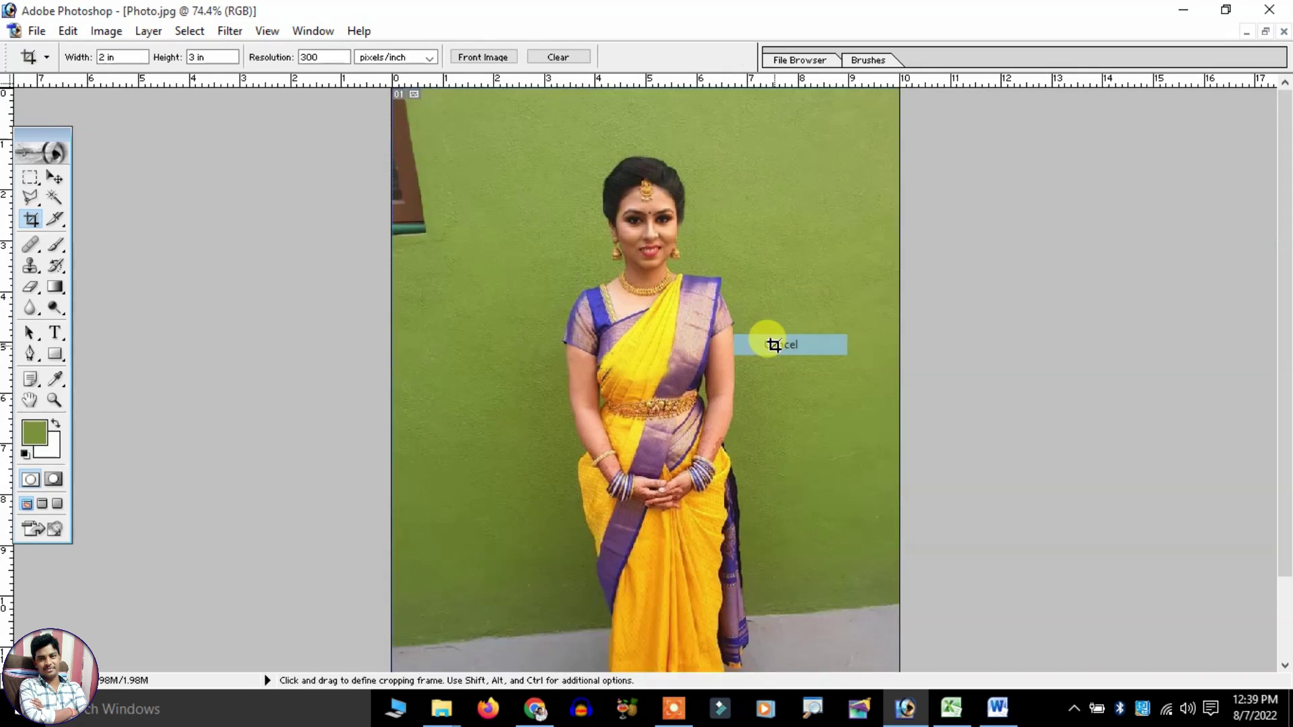
# Check Image Size, which shows 72 resolution, and close it without changes.
pyautogui.click(107, 31)
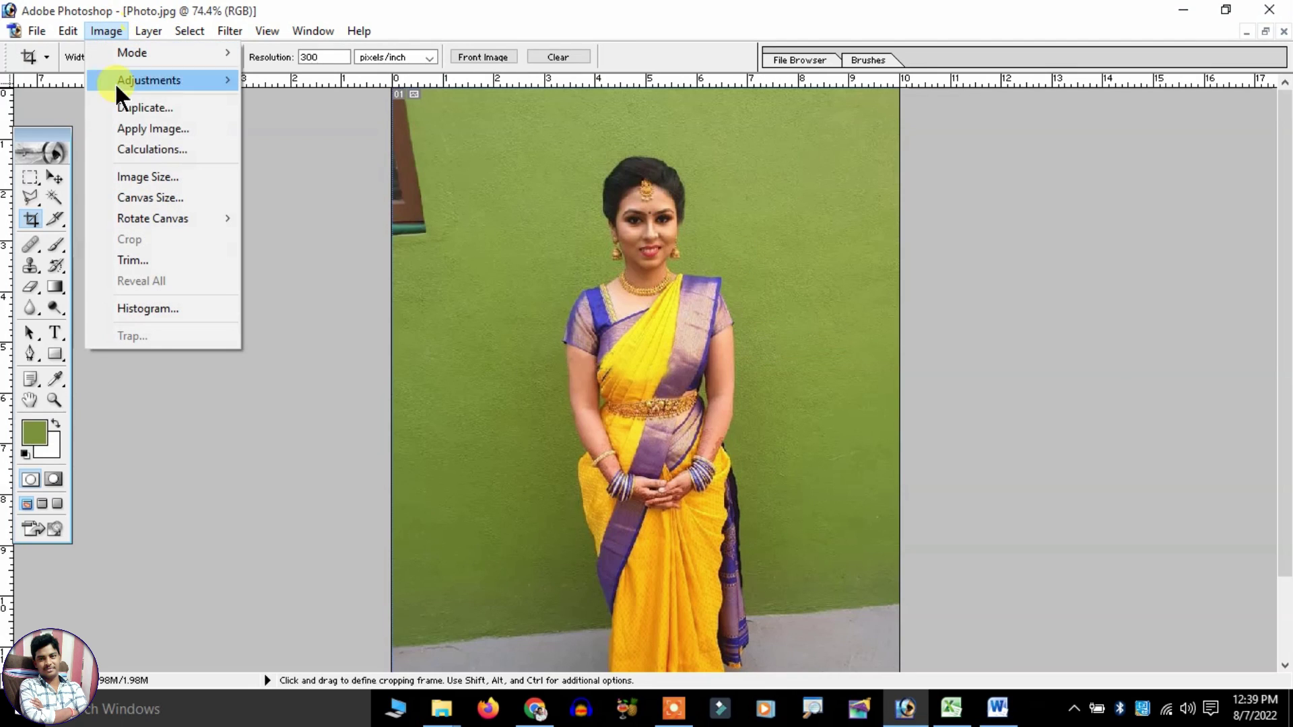
pyautogui.click(165, 175)
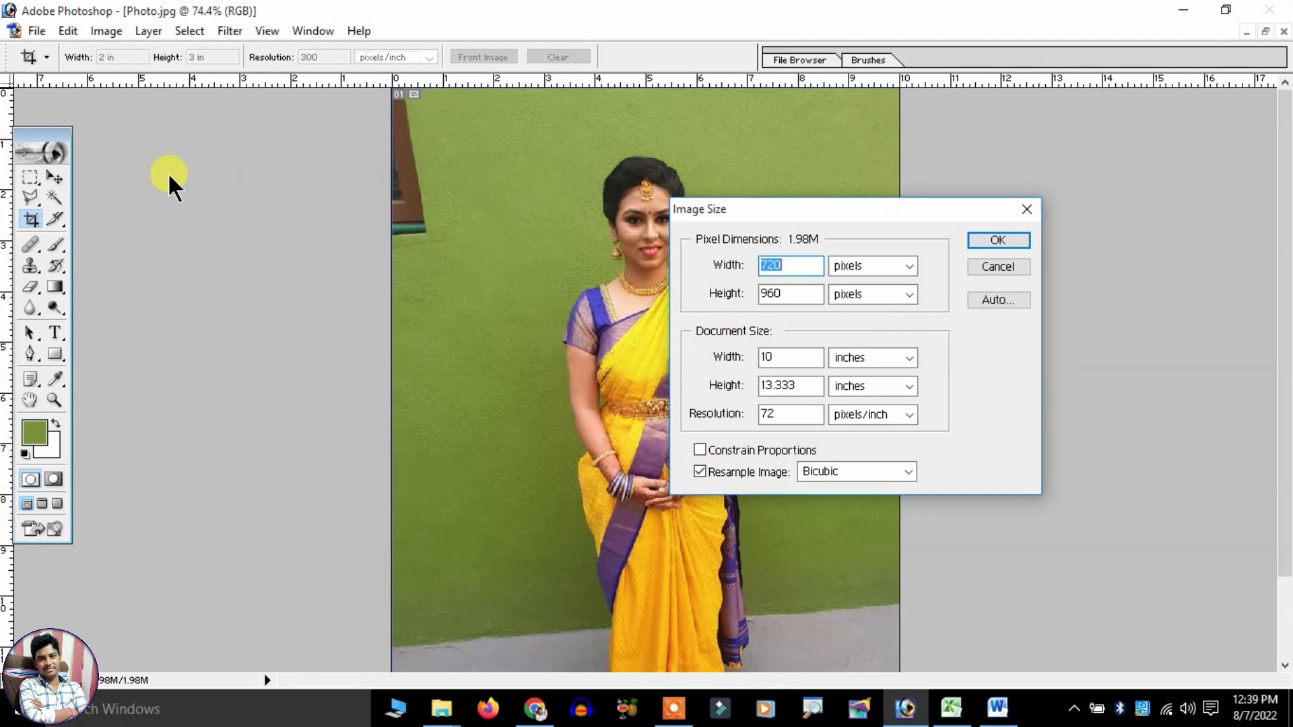
pyautogui.doubleClick(763, 415)
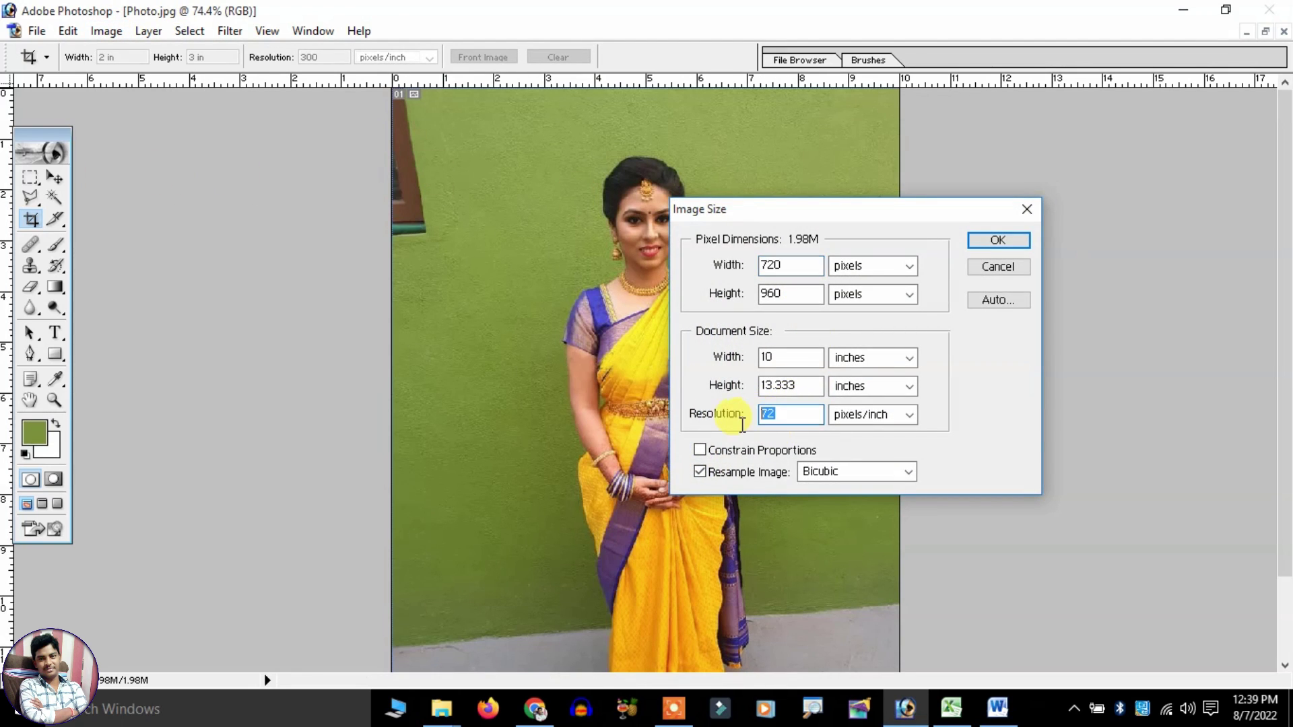
pyautogui.click(998, 267)
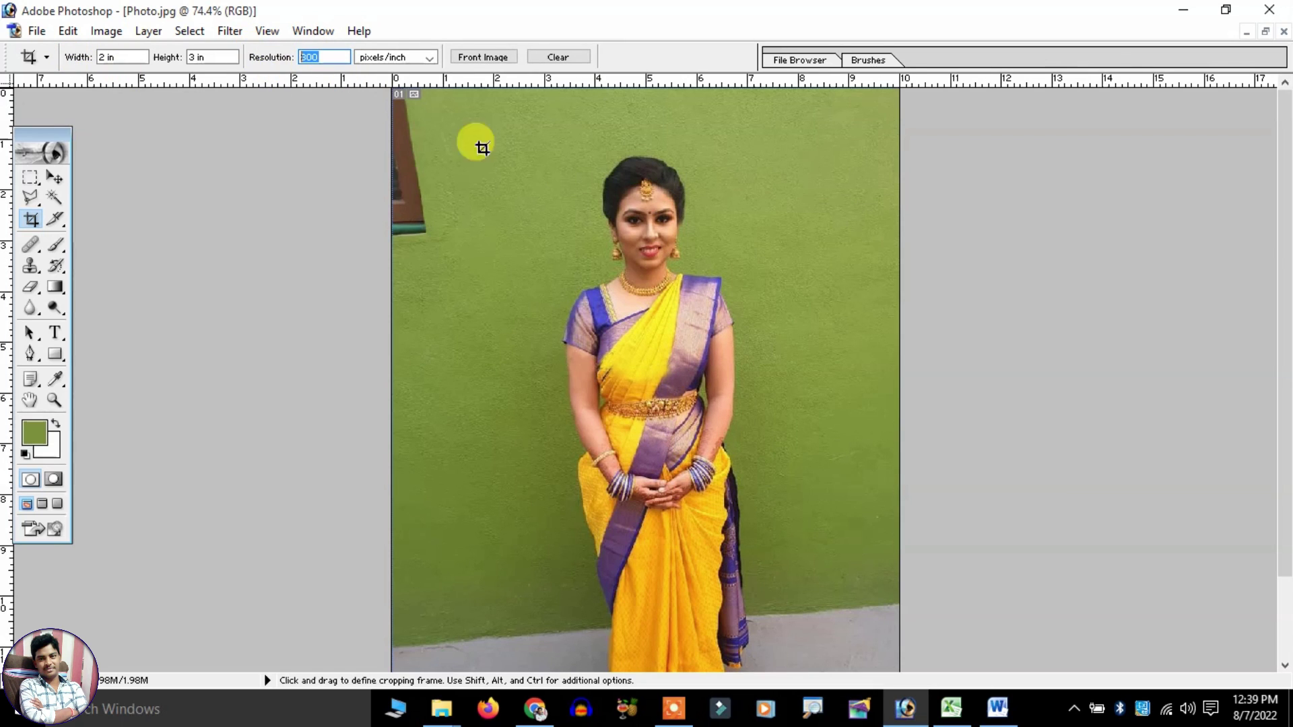
# Draw a crop frame around the woman, nudge it right, and commit the crop.
pyautogui.moveTo(489, 129); pyautogui.dragTo(749, 521)
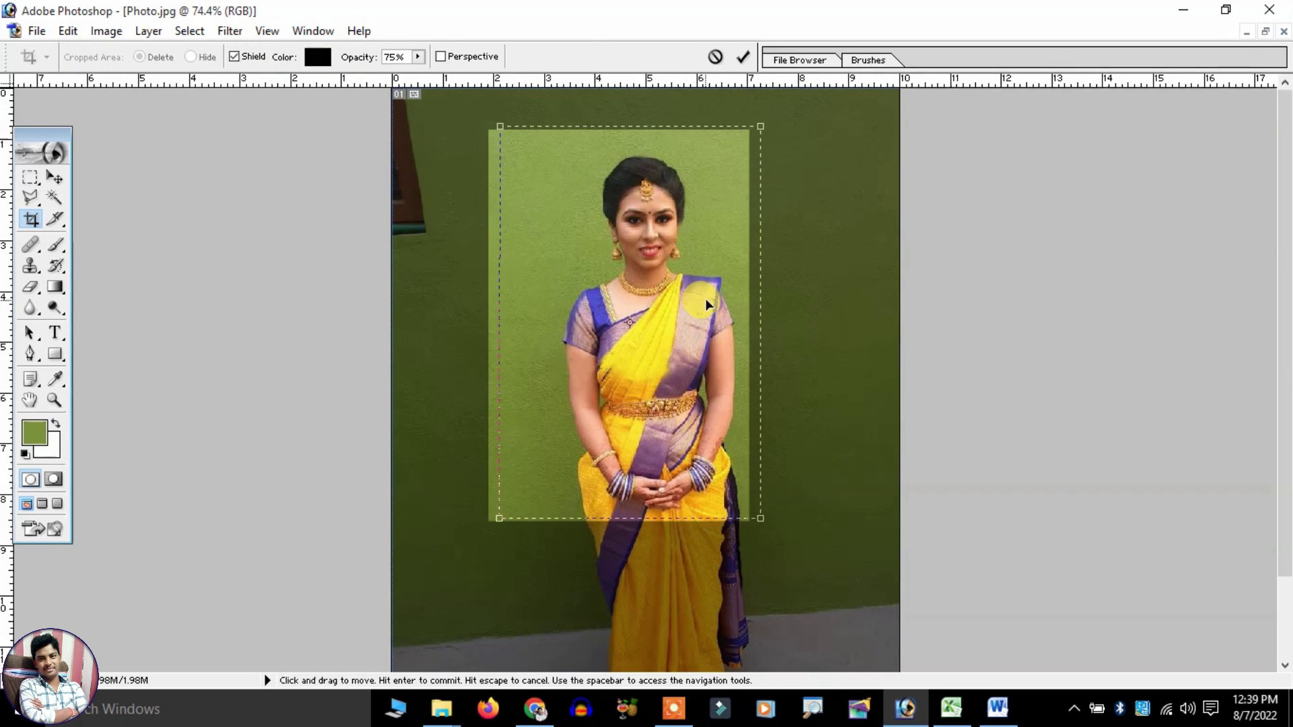
pyautogui.moveTo(705, 298); pyautogui.dragTo(719, 301)
pyautogui.press('Return')
pyautogui.scroll(-2, 717, 302)
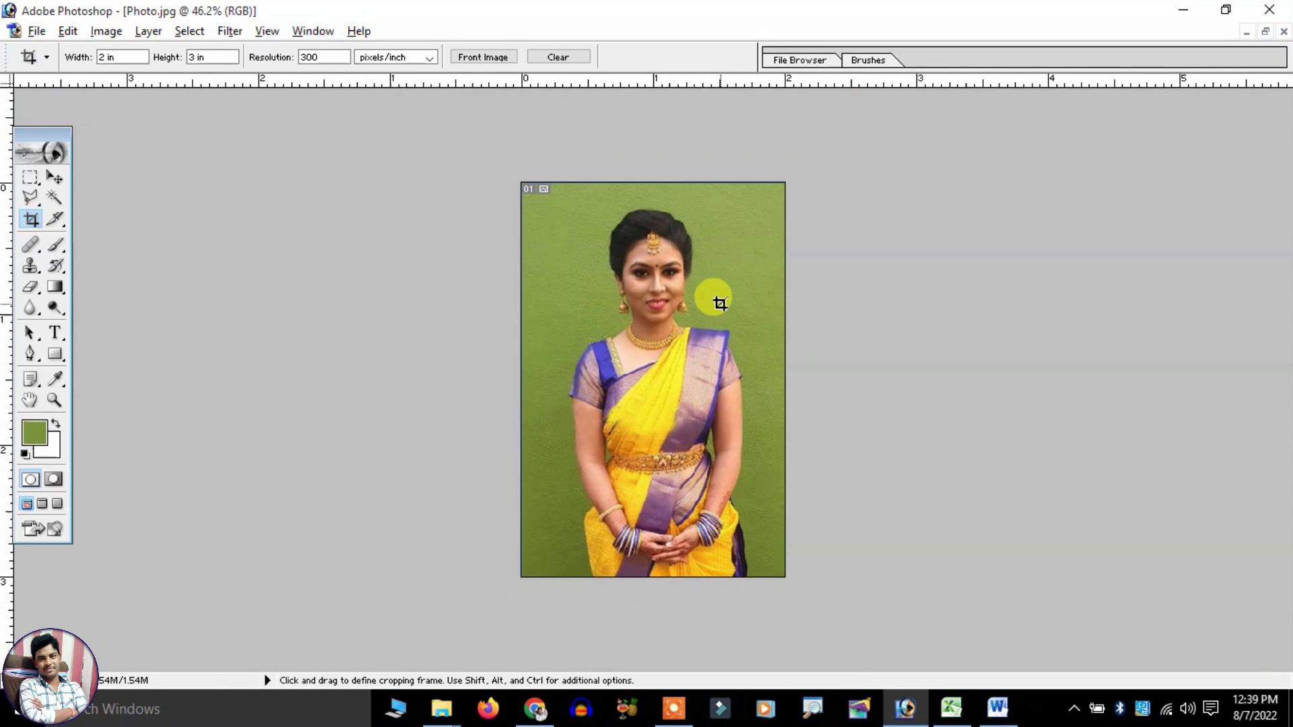
pyautogui.scroll(1, 717, 302)
pyautogui.scroll(2, 747, 259)
pyautogui.scroll(1, 741, 269)
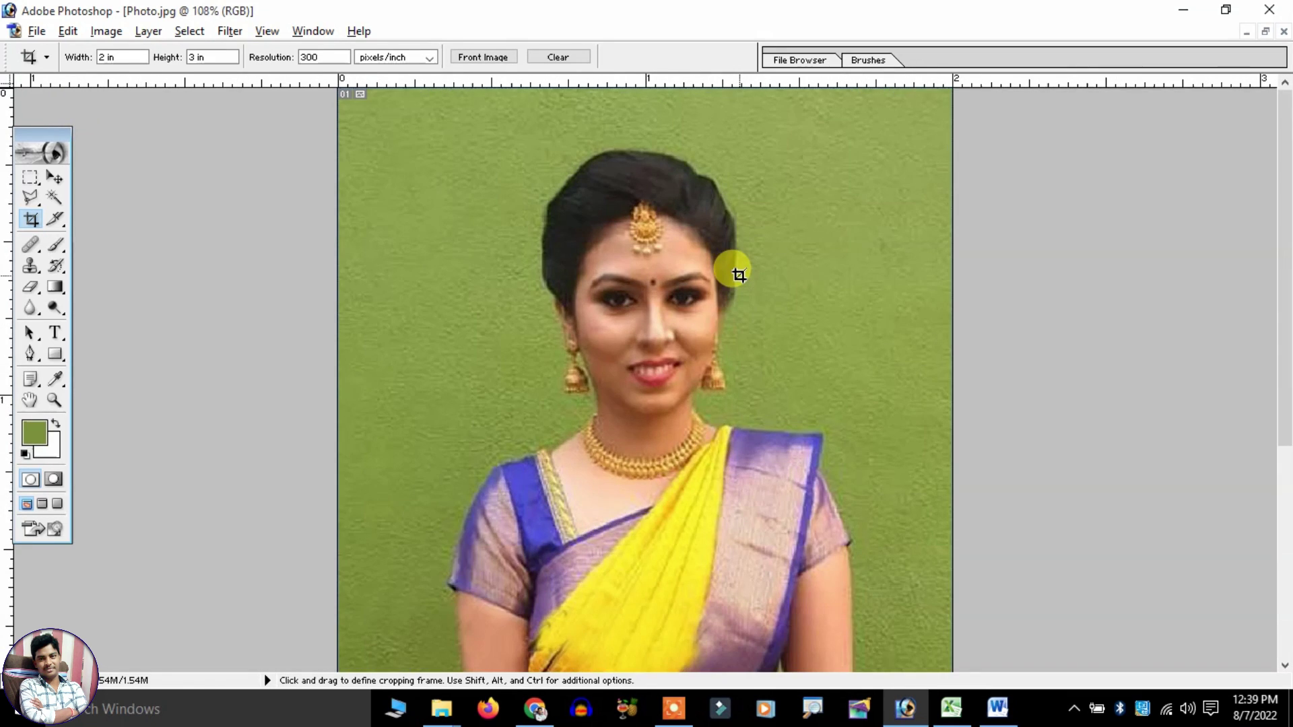
pyautogui.scroll(-2, 736, 268)
# Confirm Image Size shows 600 × 900 pixels at 300 resolution, then cancel.
pyautogui.click(105, 32)
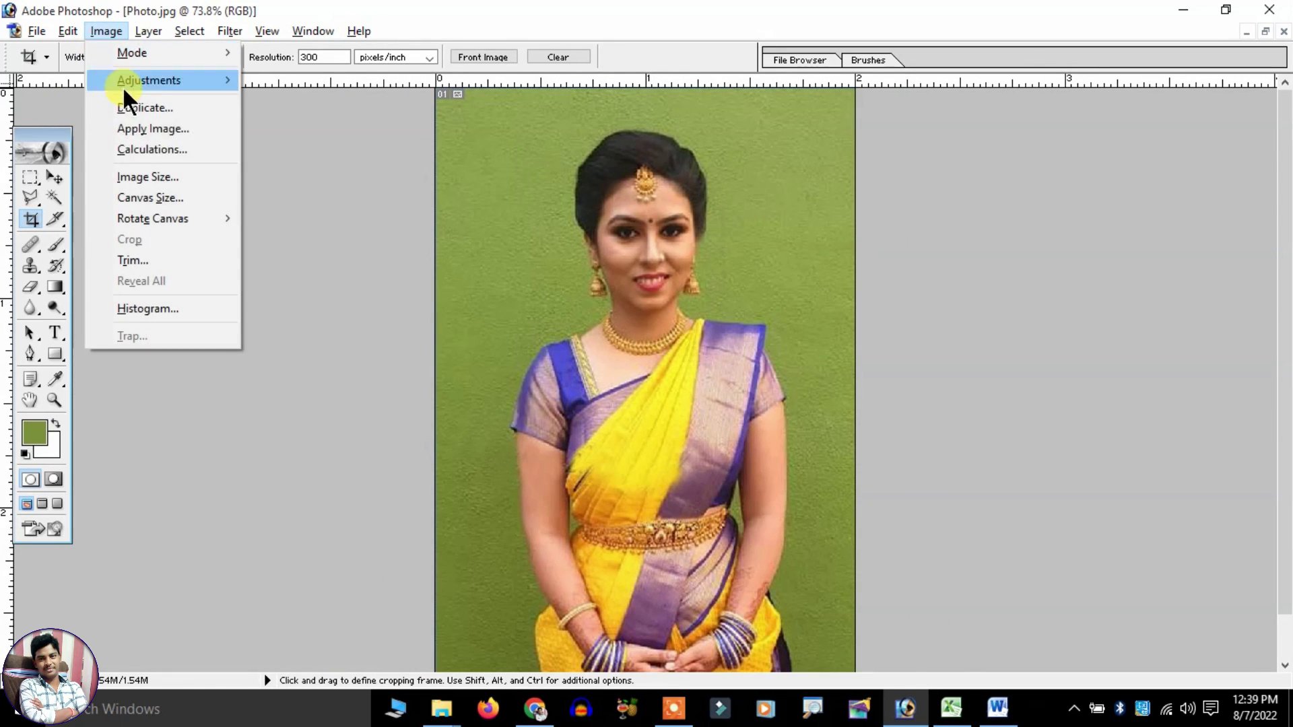
pyautogui.click(149, 177)
pyautogui.doubleClick(789, 408)
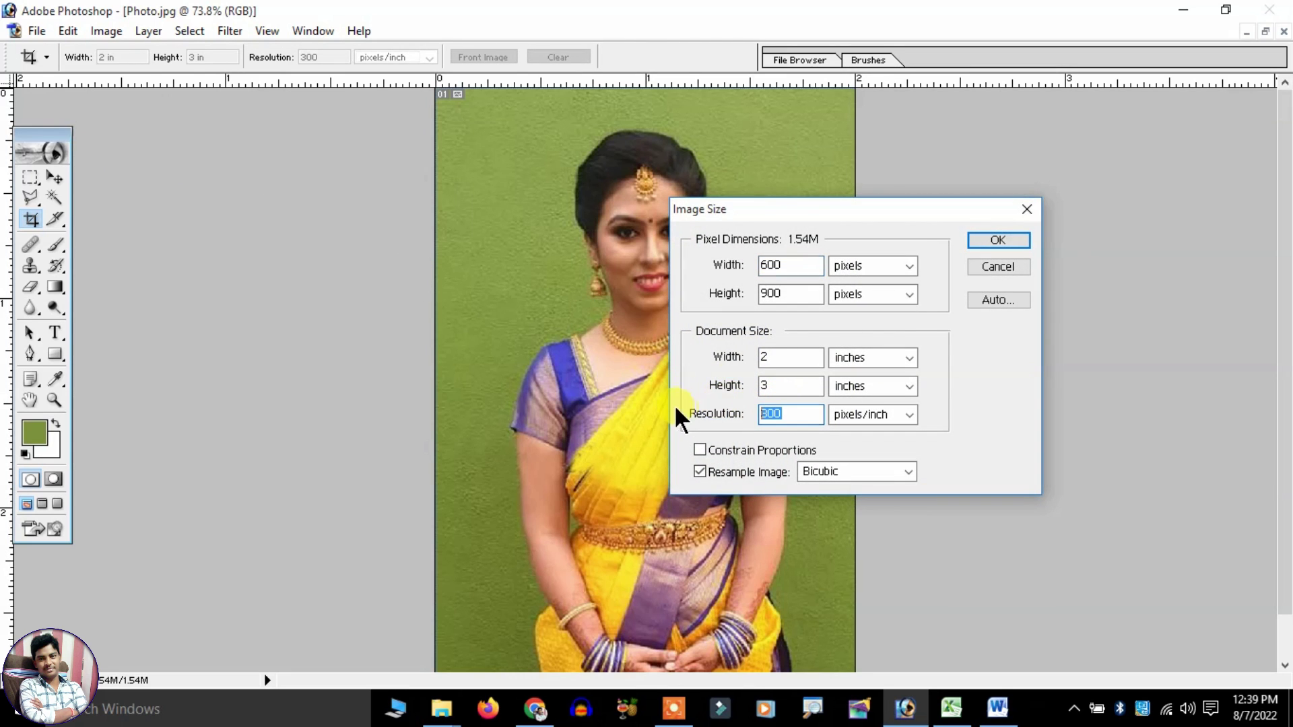
pyautogui.click(975, 268)
# Undo the crop to restore the full photo and open the resolution units list.
pyautogui.hotkey('ctrl', 'z')
pyautogui.hotkey('ctrl', '0')
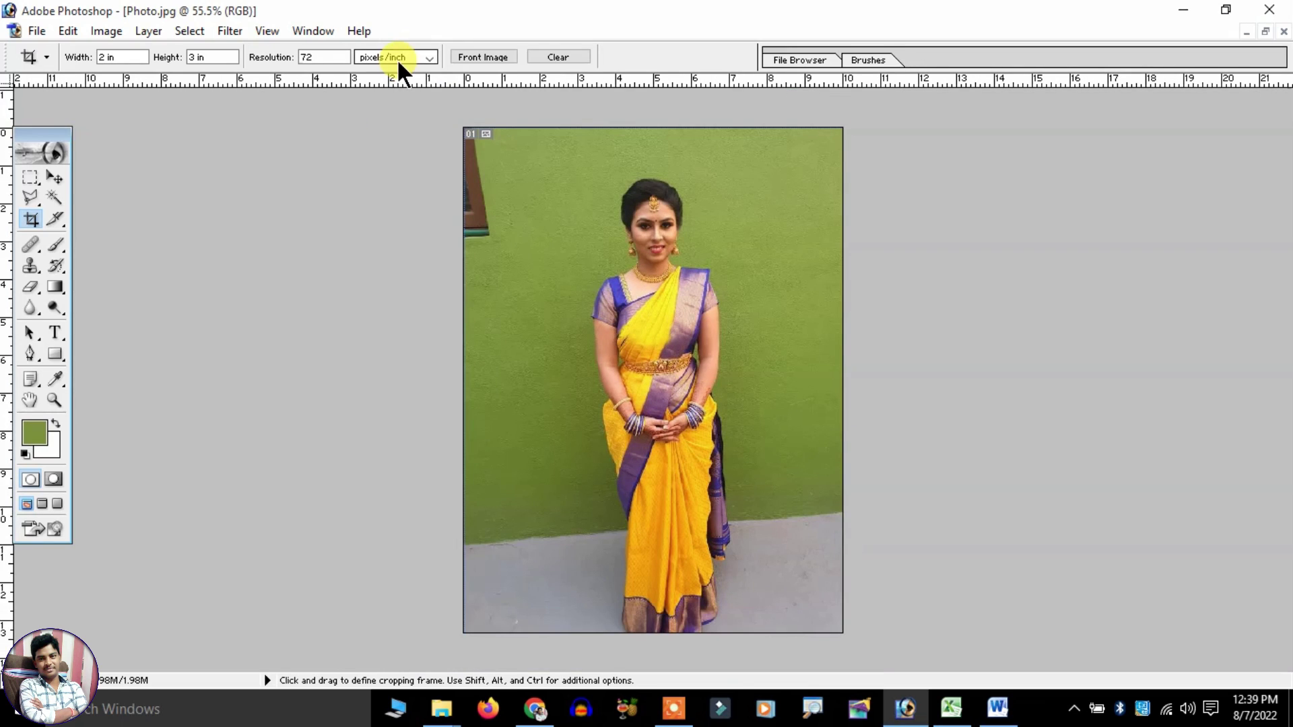
pyautogui.click(397, 59)
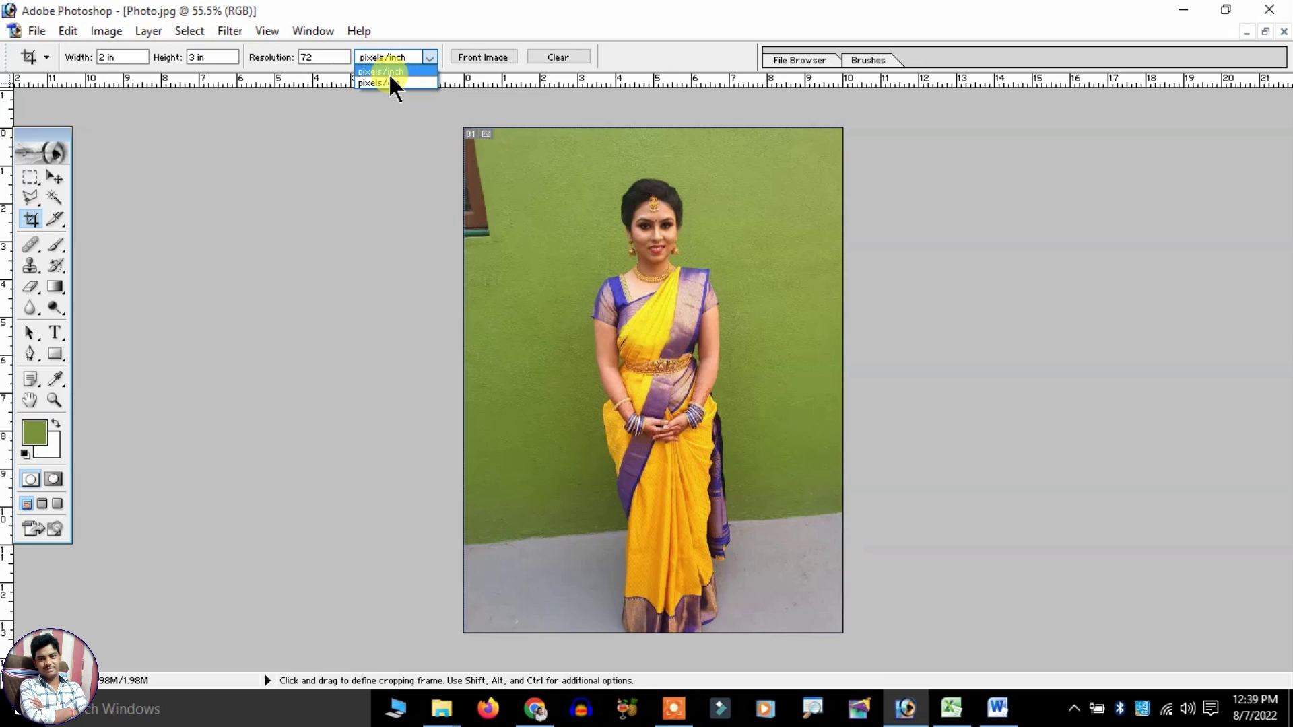
pyautogui.click(390, 73)
pyautogui.click(405, 58)
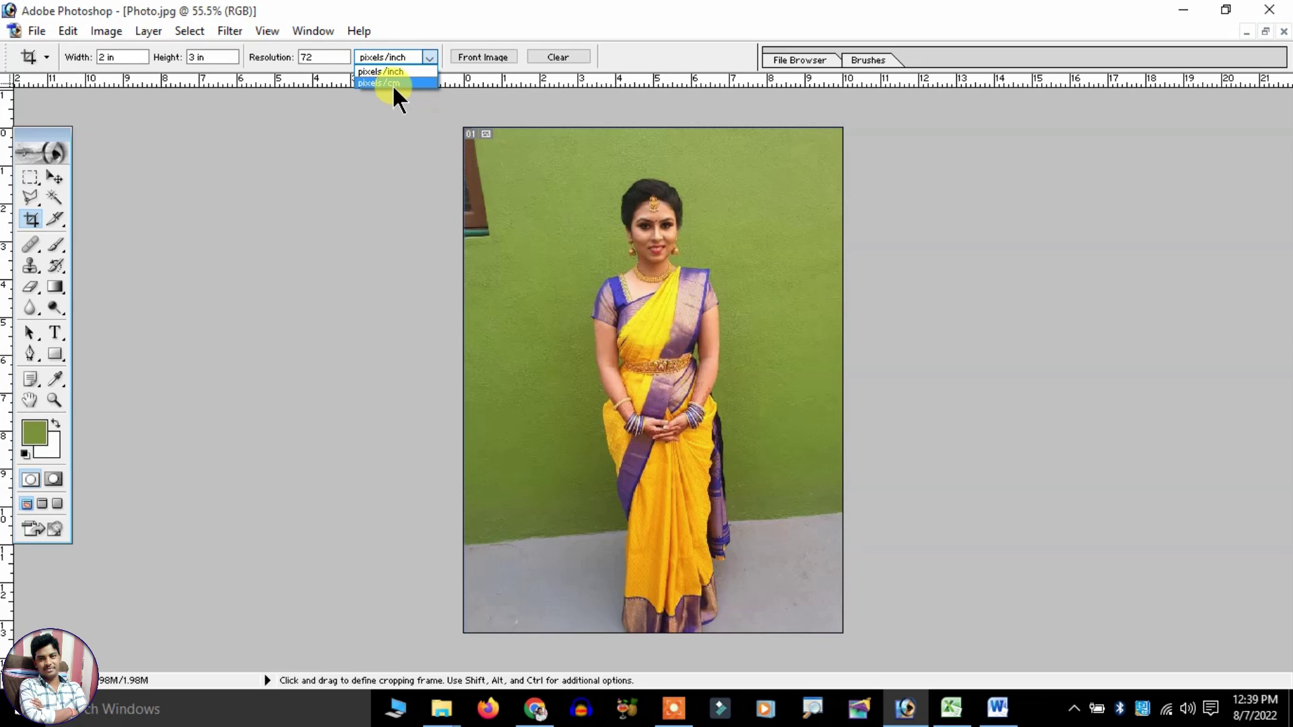
pyautogui.click(393, 84)
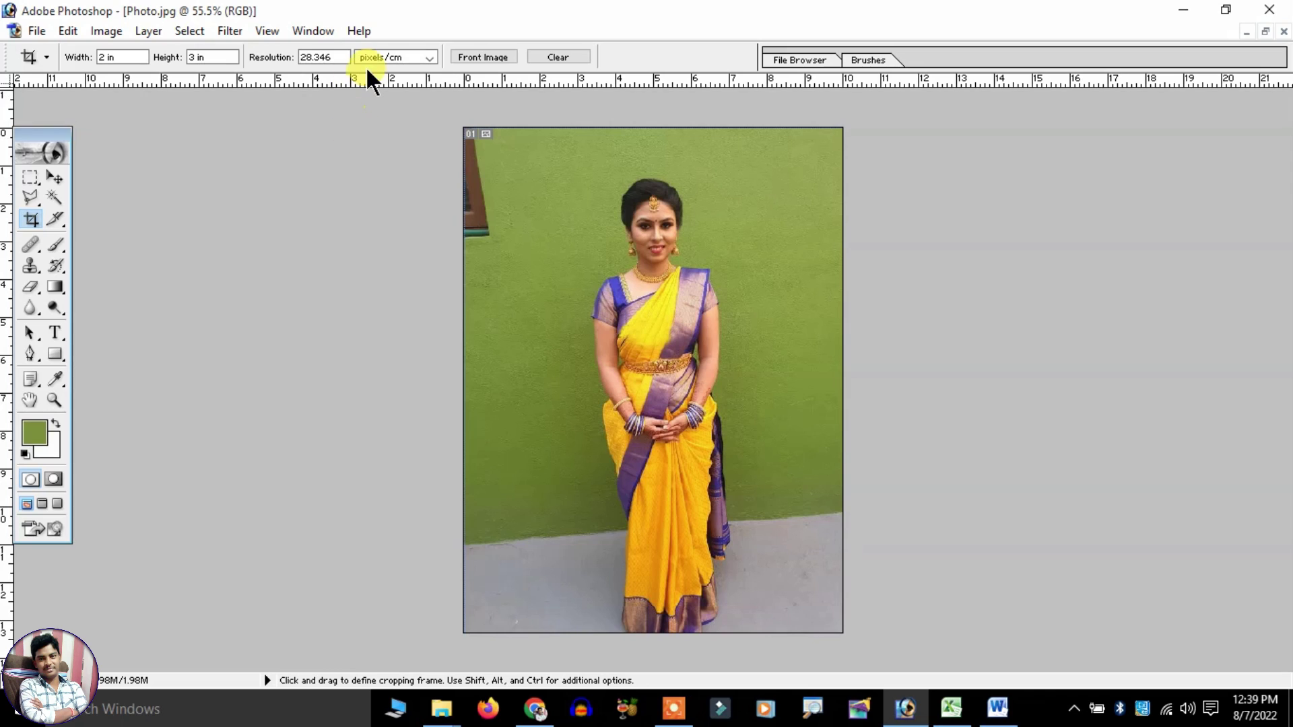
pyautogui.click(385, 55)
pyautogui.click(318, 57)
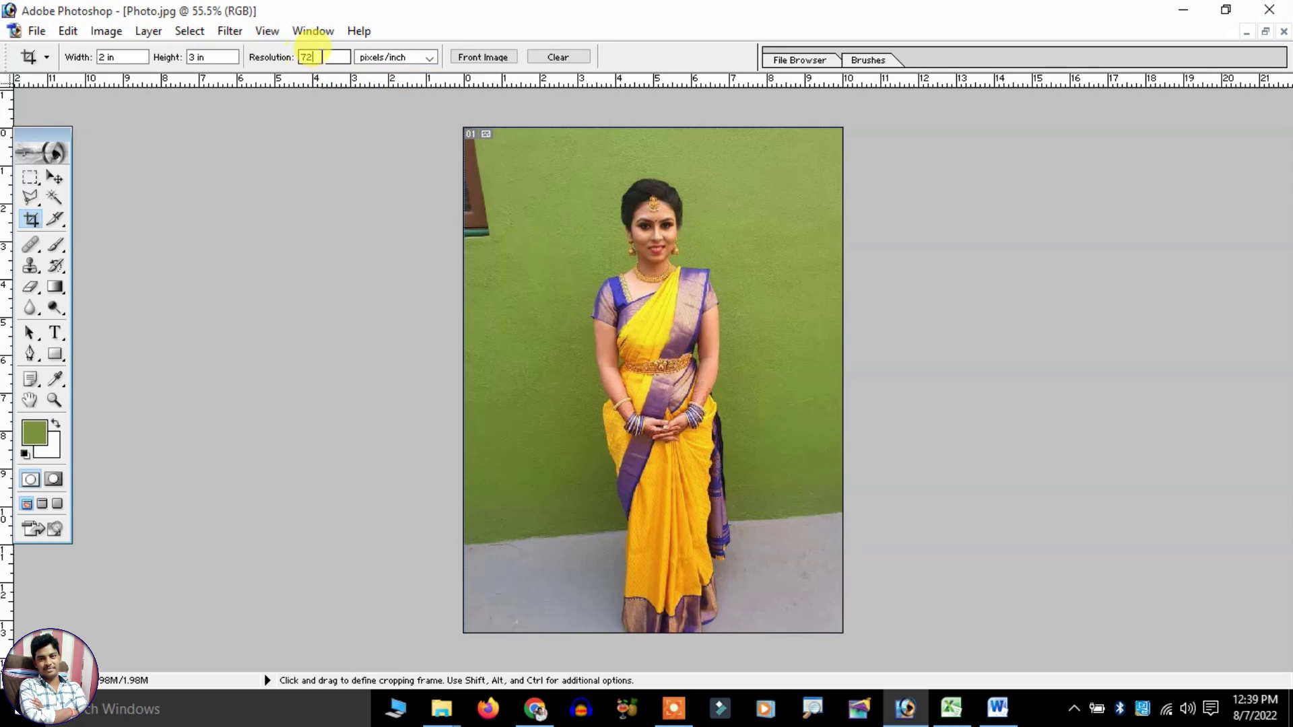
pyautogui.doubleClick(312, 56)
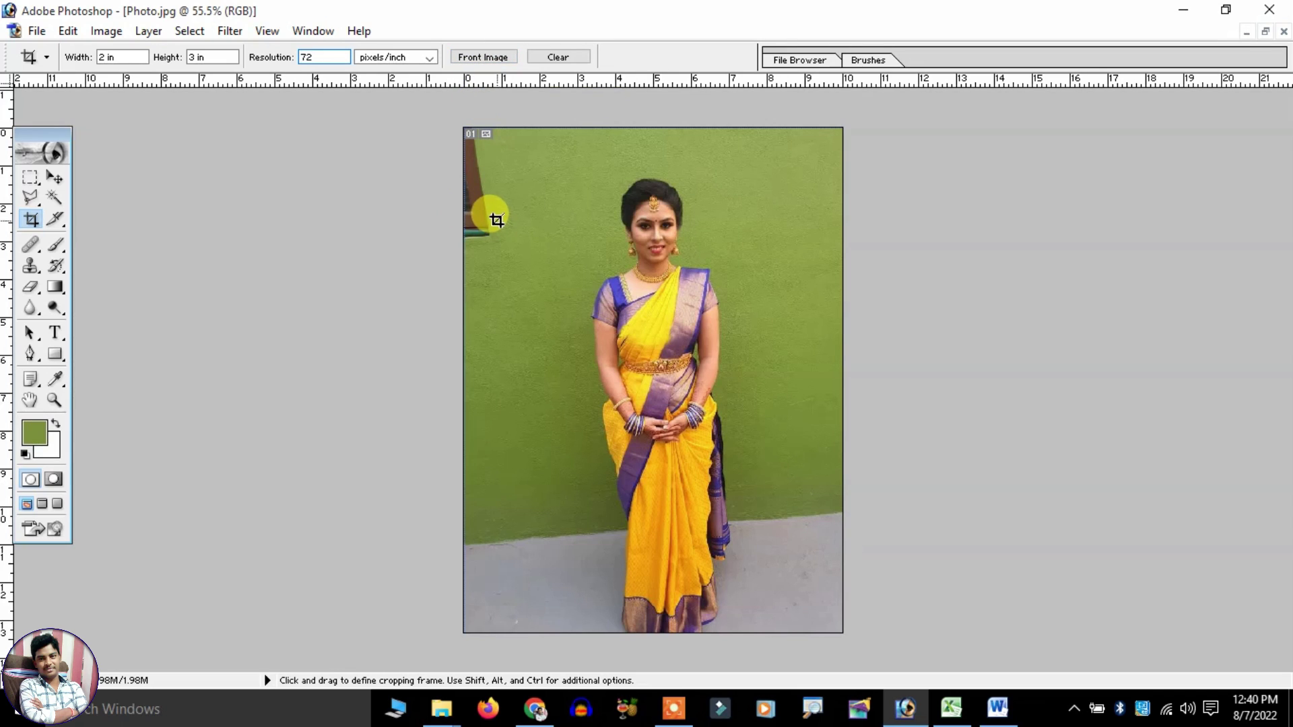
pyautogui.click(113, 58)
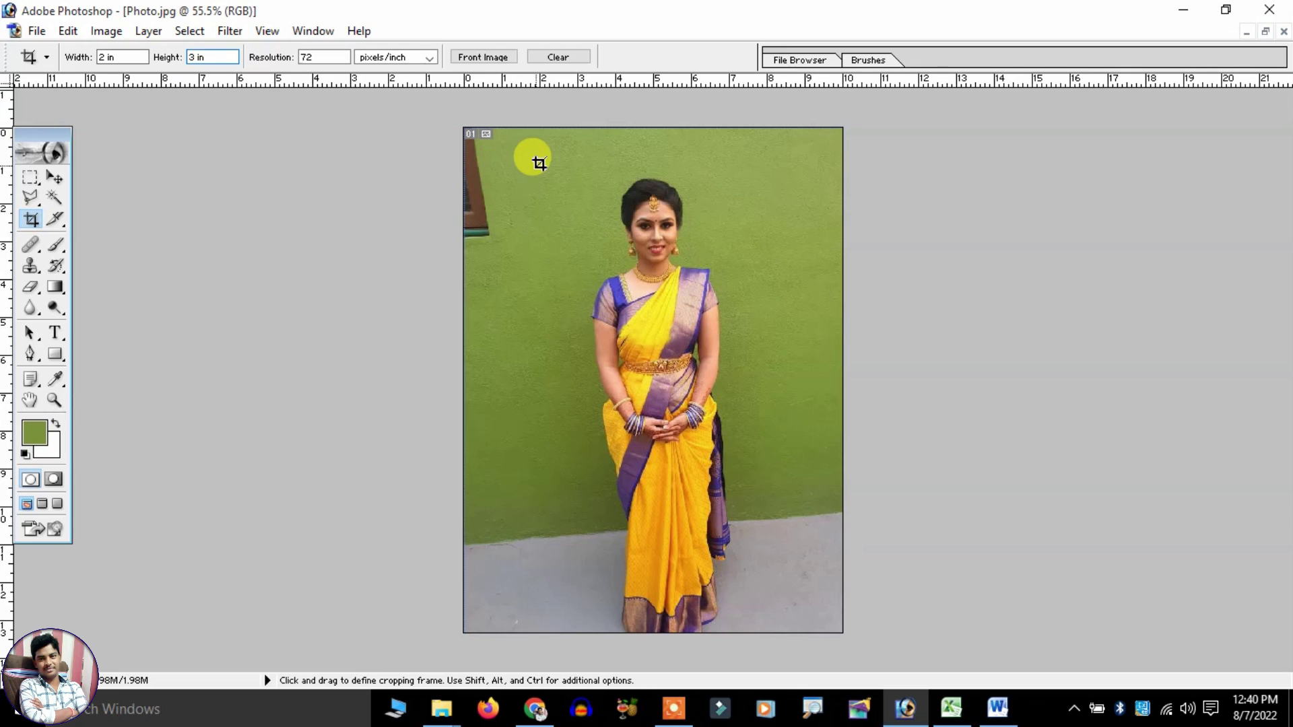
pyautogui.moveTo(537, 159); pyautogui.dragTo(778, 569)
pyautogui.press('Return')
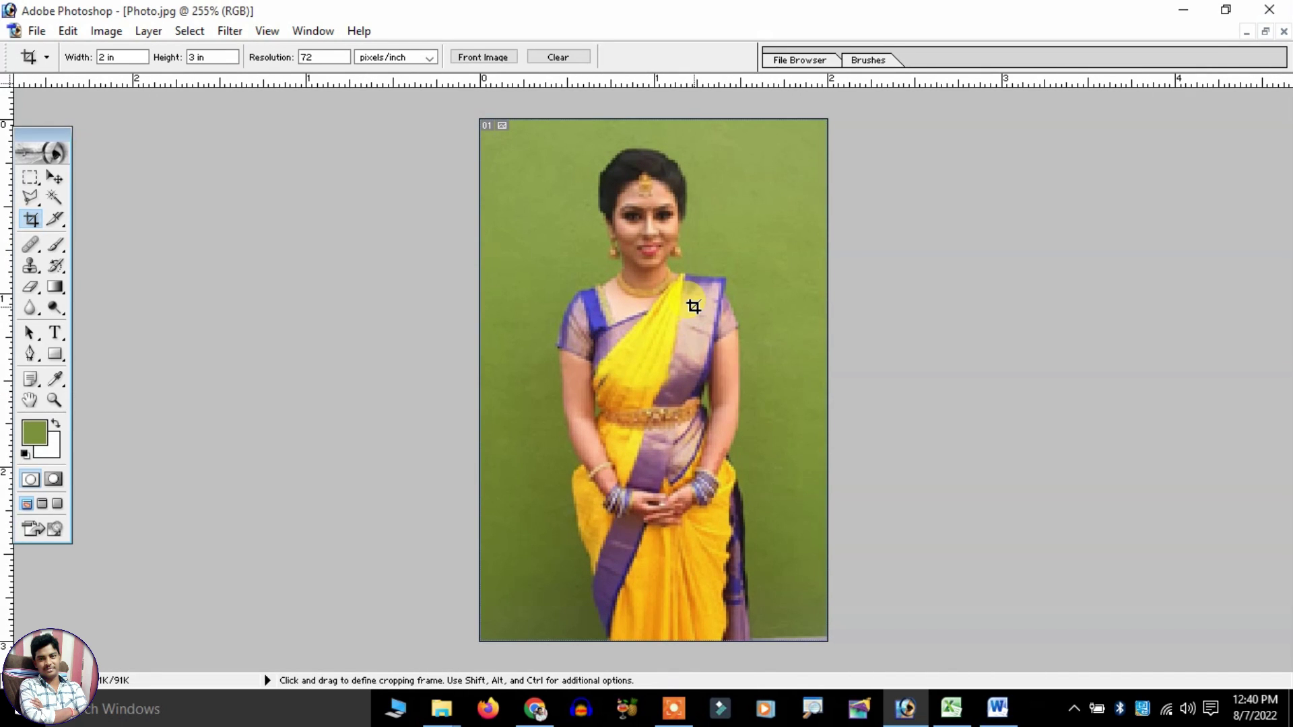
pyautogui.hotkey('ctrl', '+')
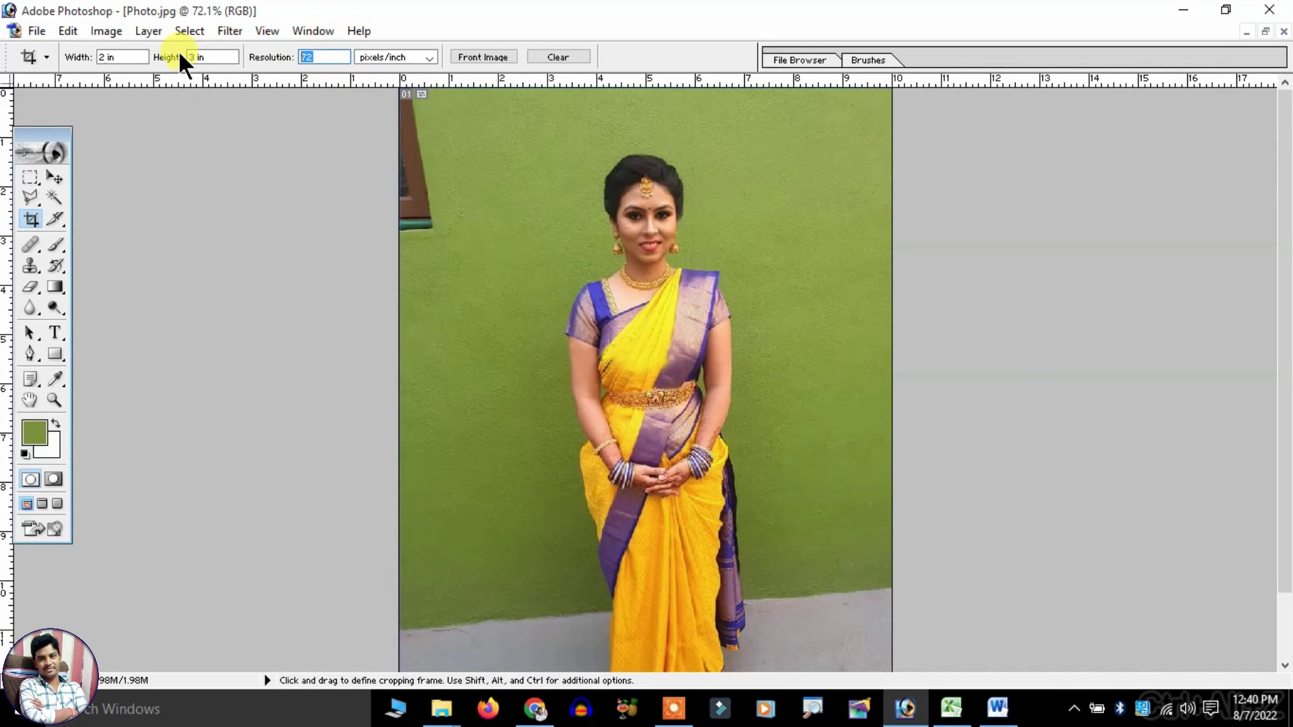
# Set resolution 300 and commit a 2 × 3 inch crop frame over the woman.
pyautogui.write('300')
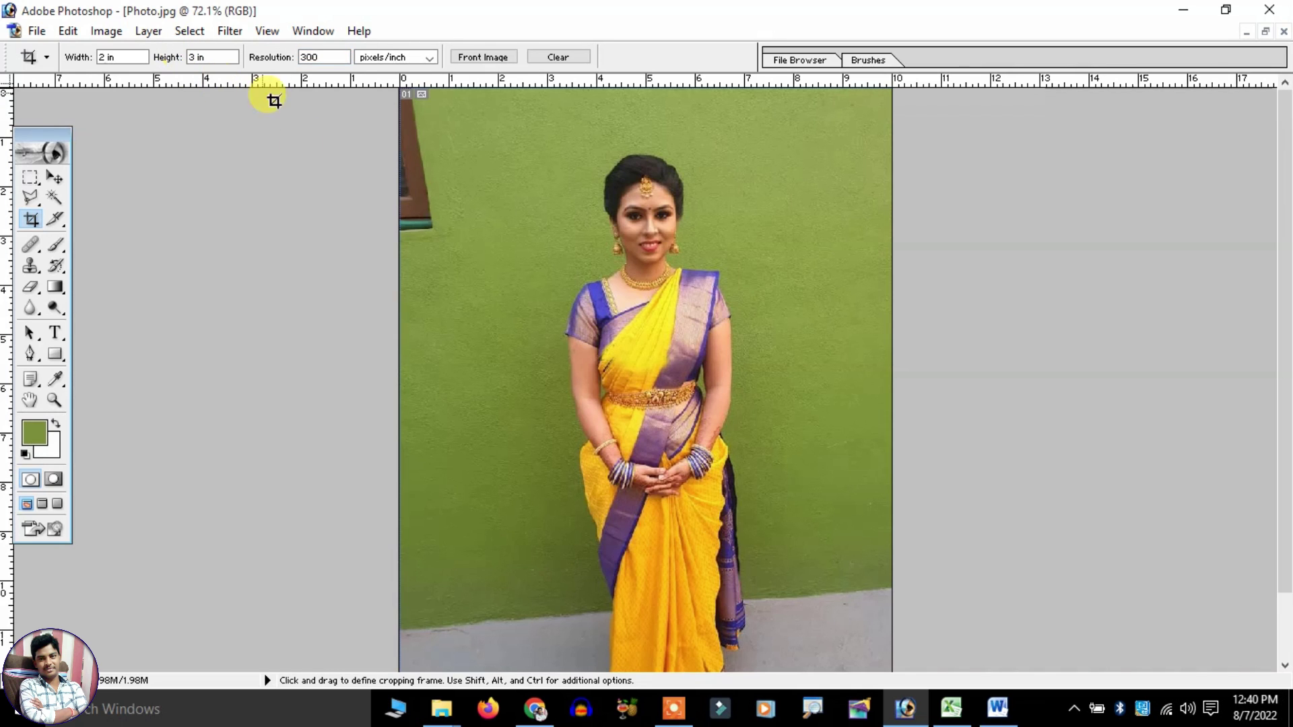
pyautogui.moveTo(510, 127); pyautogui.dragTo(802, 496)
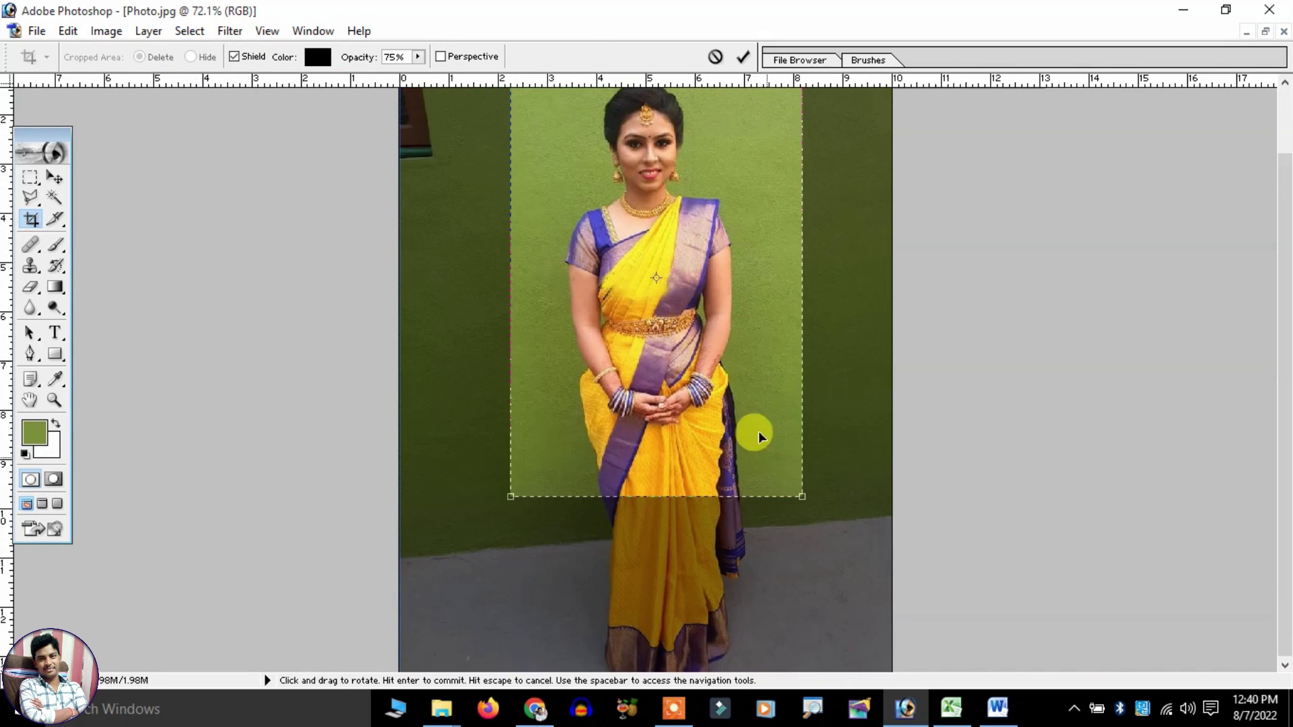
pyautogui.hotkey('ctrl', '0')
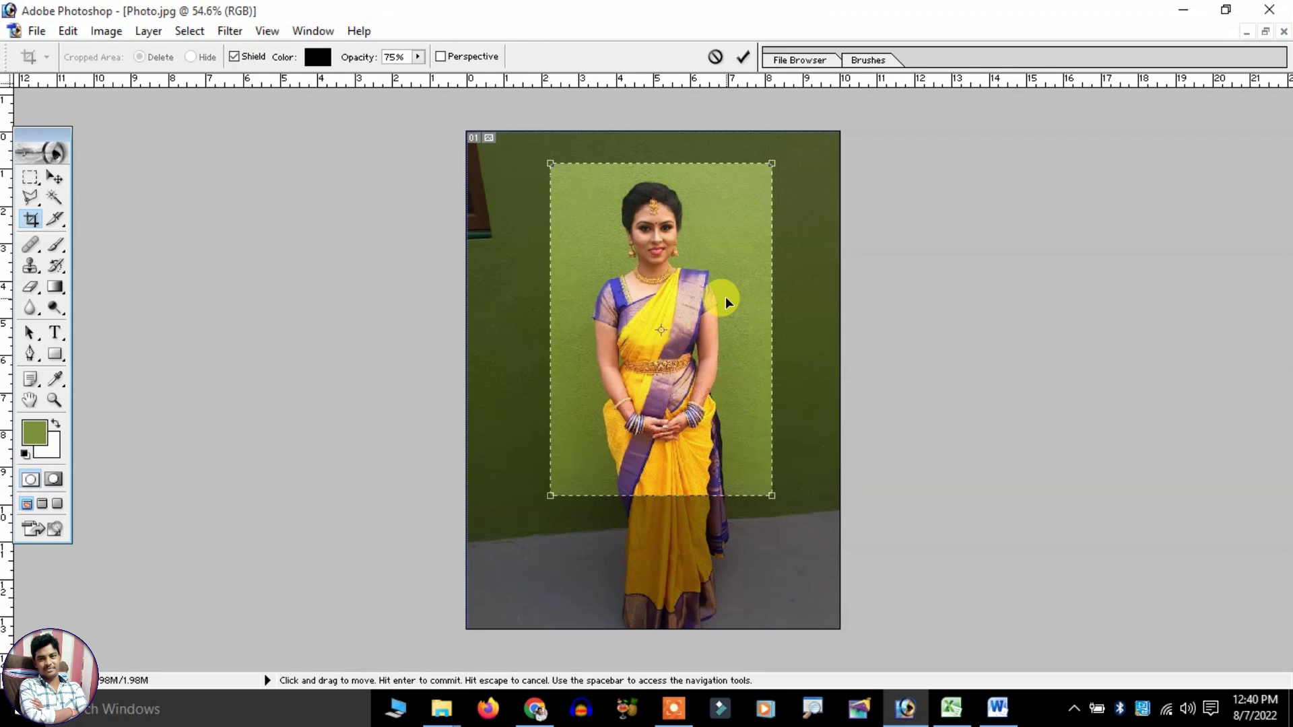
pyautogui.press('Return')
pyautogui.hotkey('ctrl', '0')
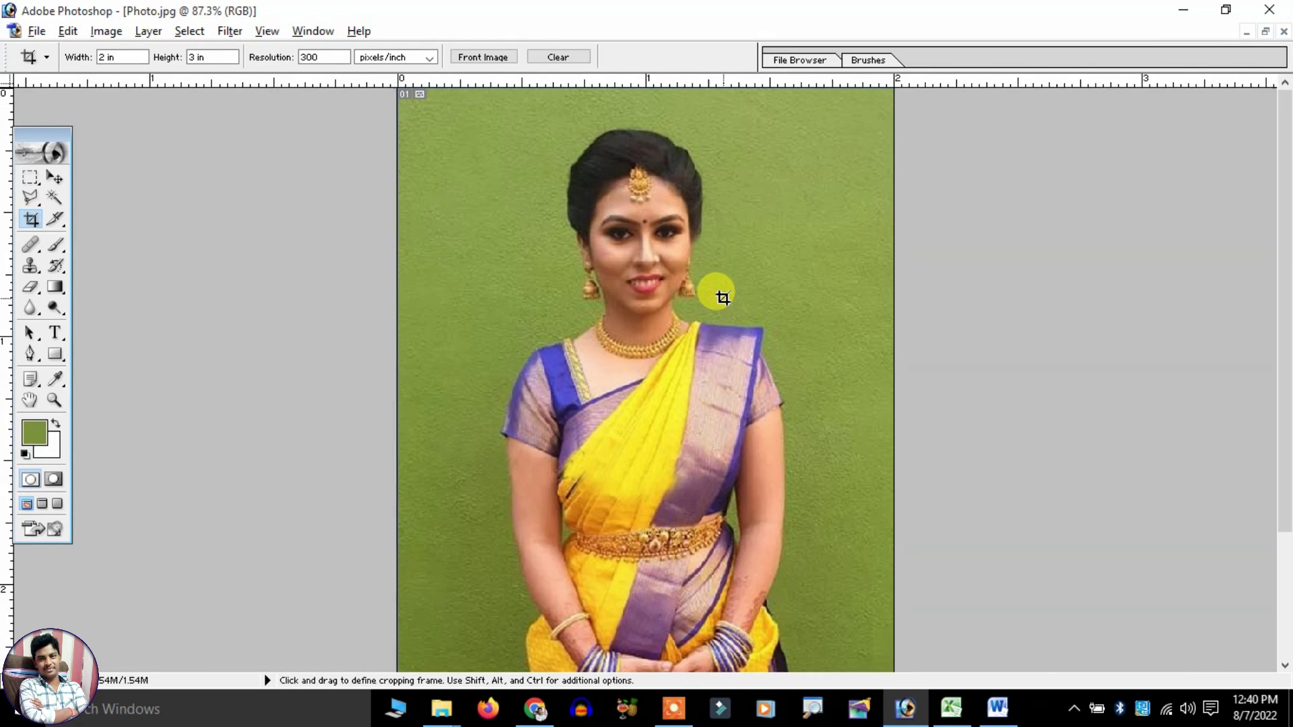
# Inspect the cropped photo, then clear the crop width, height and resolution values.
pyautogui.scroll(2, 722, 298)
pyautogui.scroll(1, 722, 298)
pyautogui.scroll(-2, 722, 298)
pyautogui.scroll(-1, 723, 298)
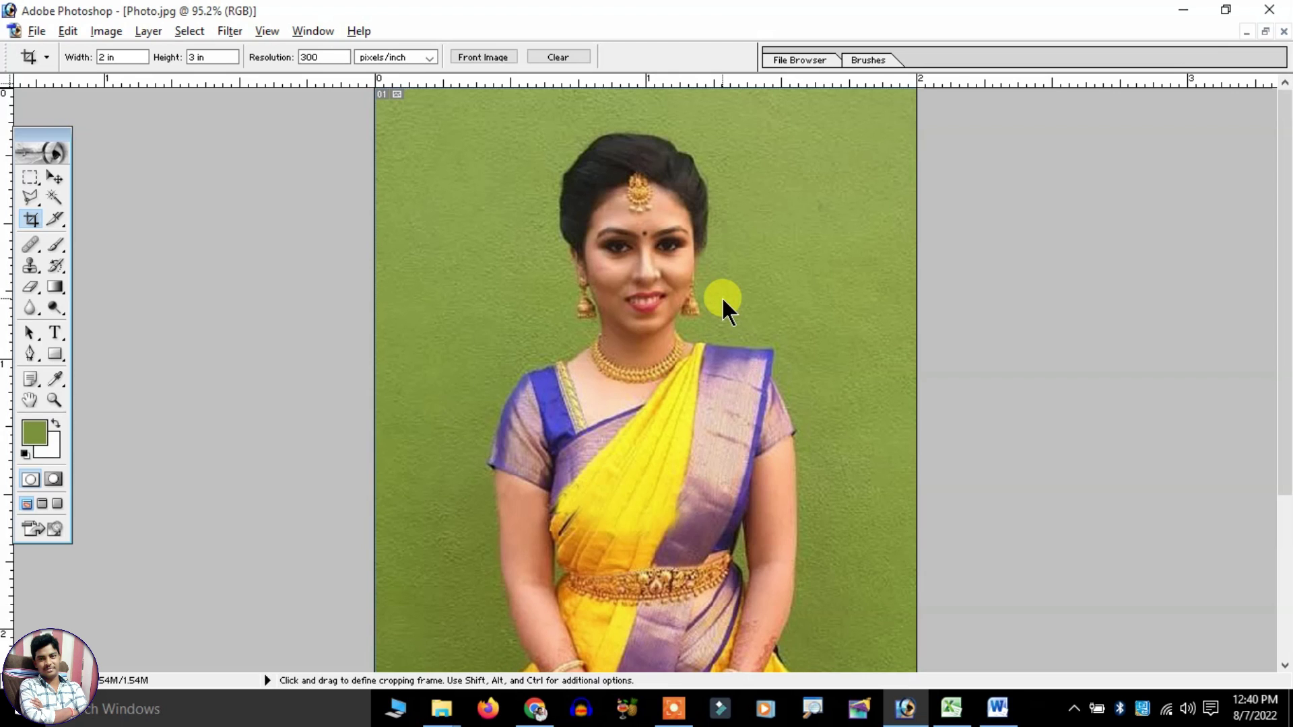
pyautogui.scroll(-2, 723, 298)
pyautogui.scroll(-1, 723, 298)
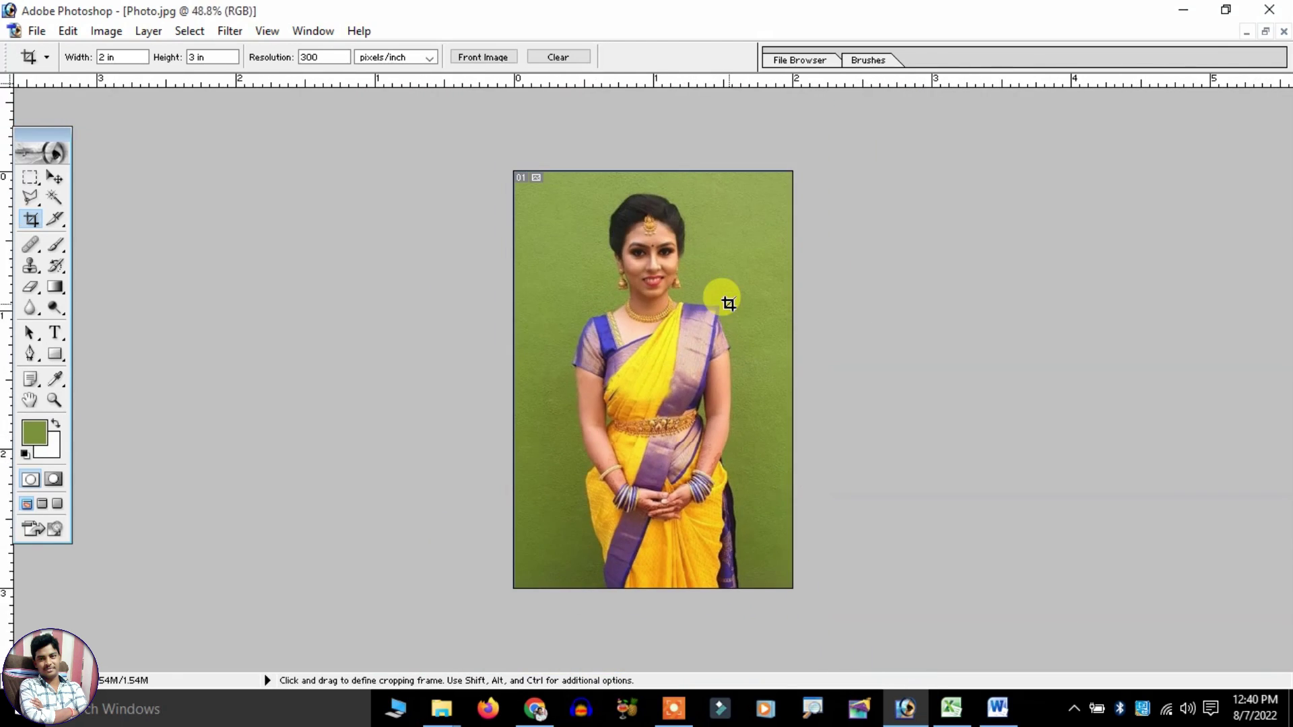
pyautogui.scroll(1, 722, 298)
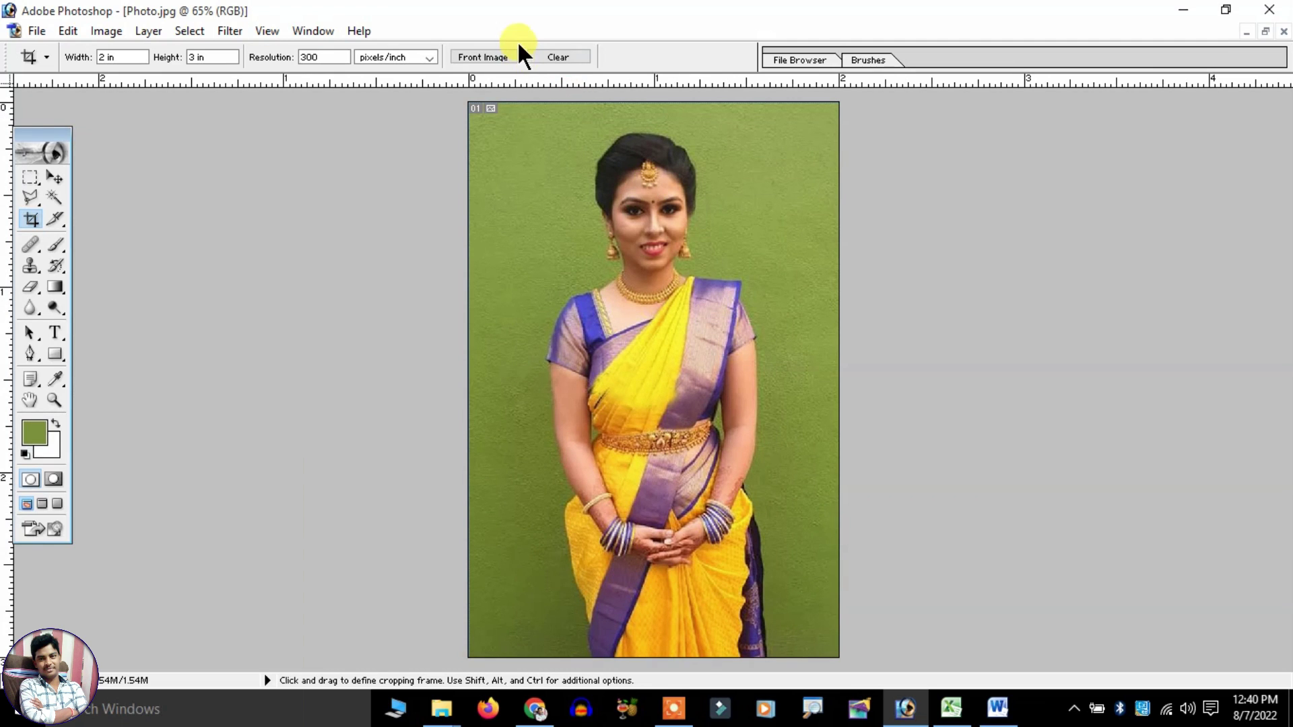
pyautogui.click(570, 57)
pyautogui.scroll(-1, 627, 291)
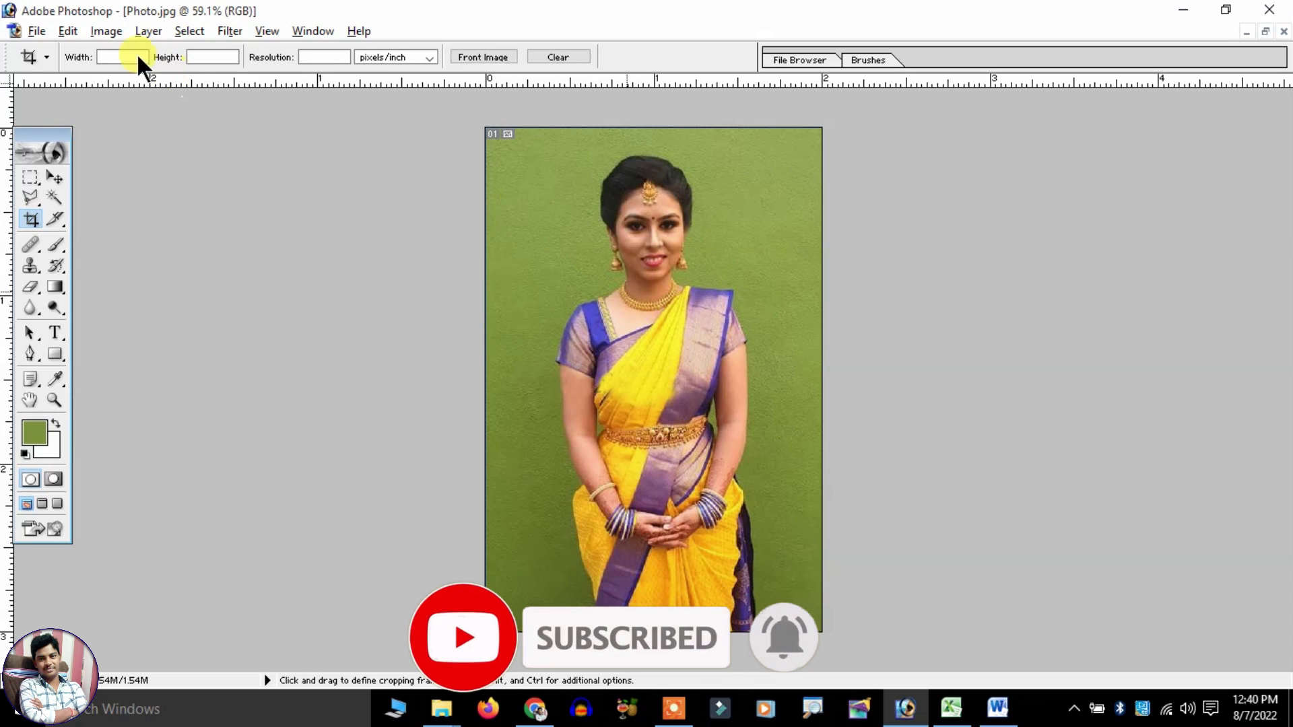
pyautogui.click(93, 33)
pyautogui.click(153, 188)
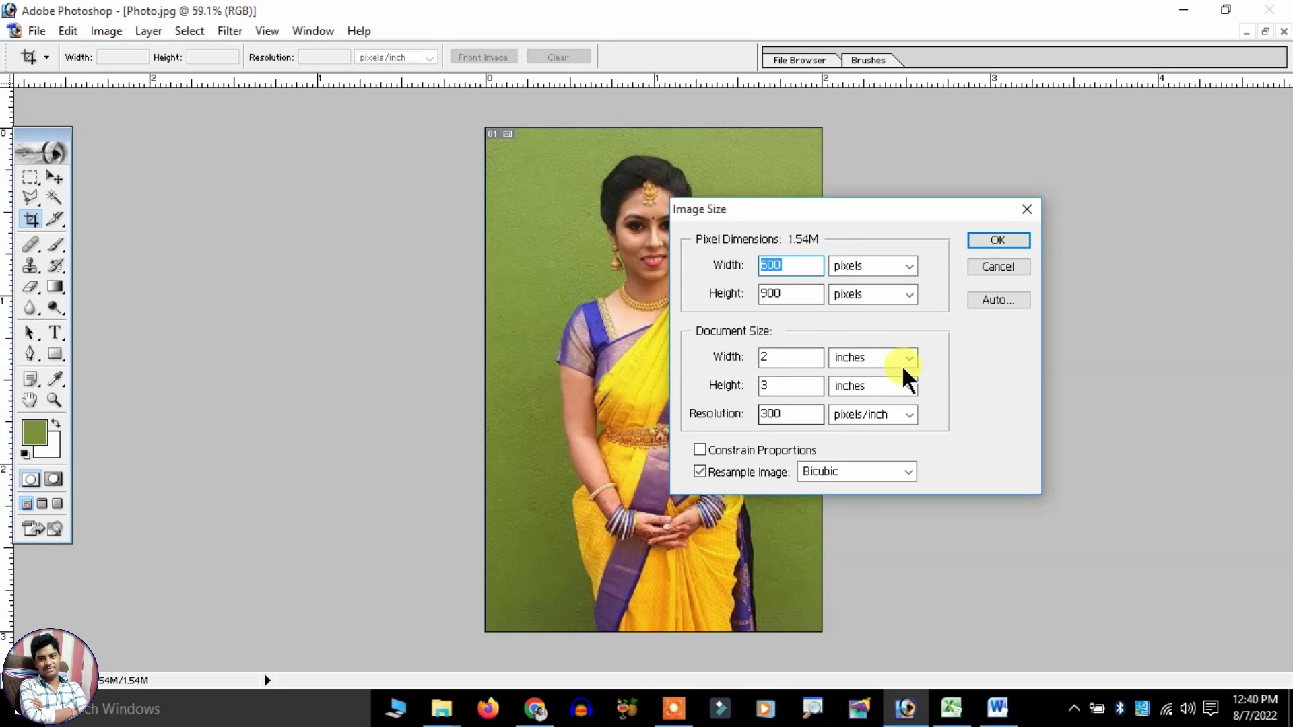
pyautogui.click(995, 267)
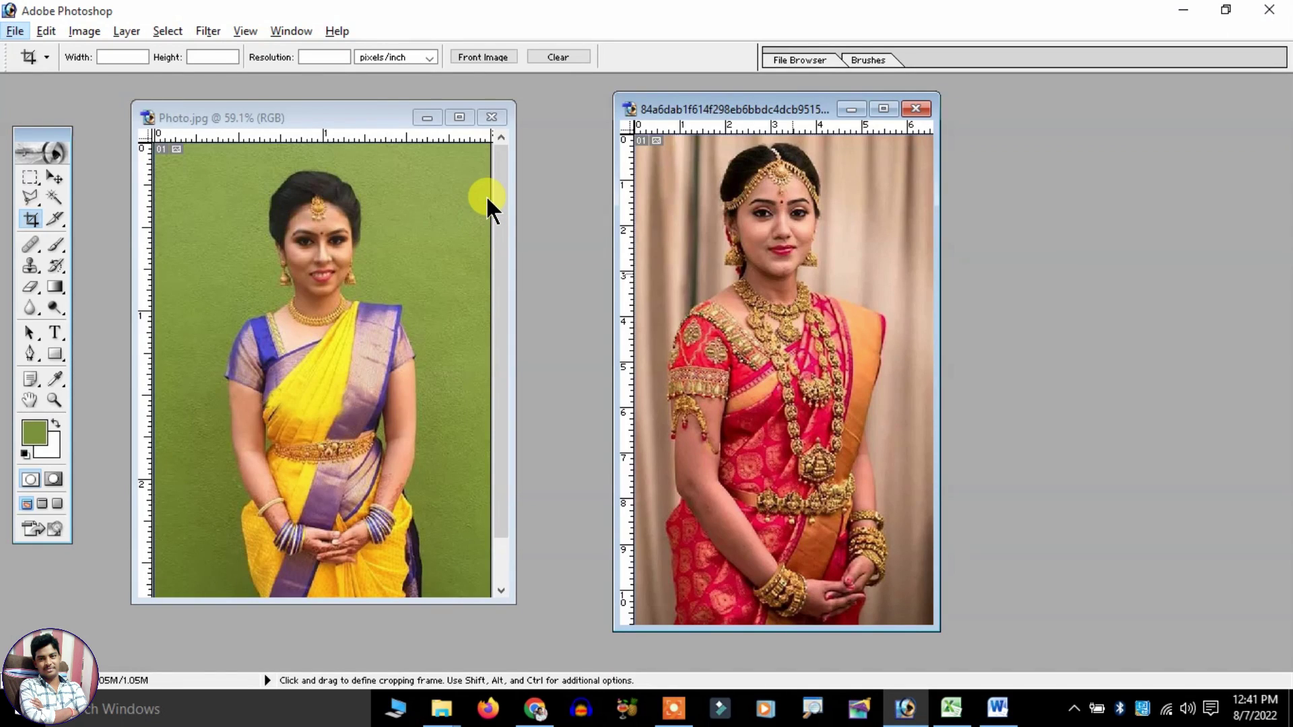
# Enlarge the red-saree portrait's window and zoom out both portraits with Ctrl+minus to fit.
pyautogui.click(337, 182)
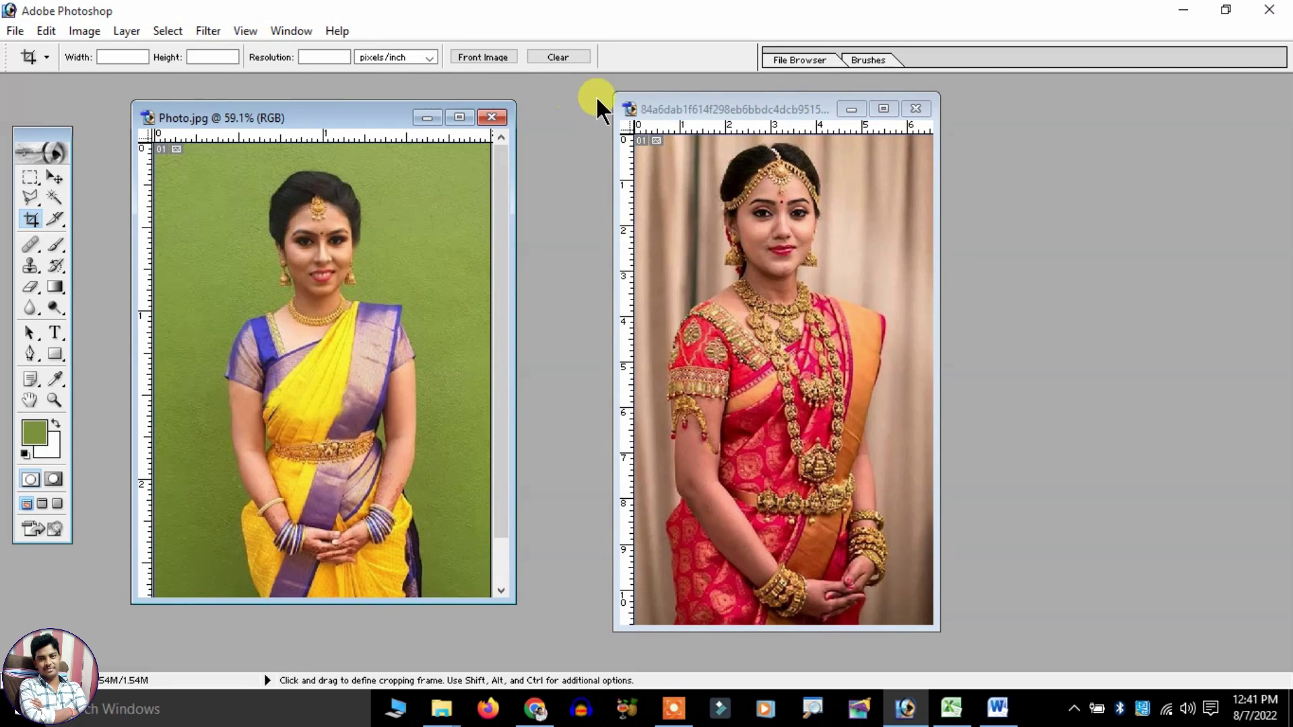
pyautogui.click(689, 103)
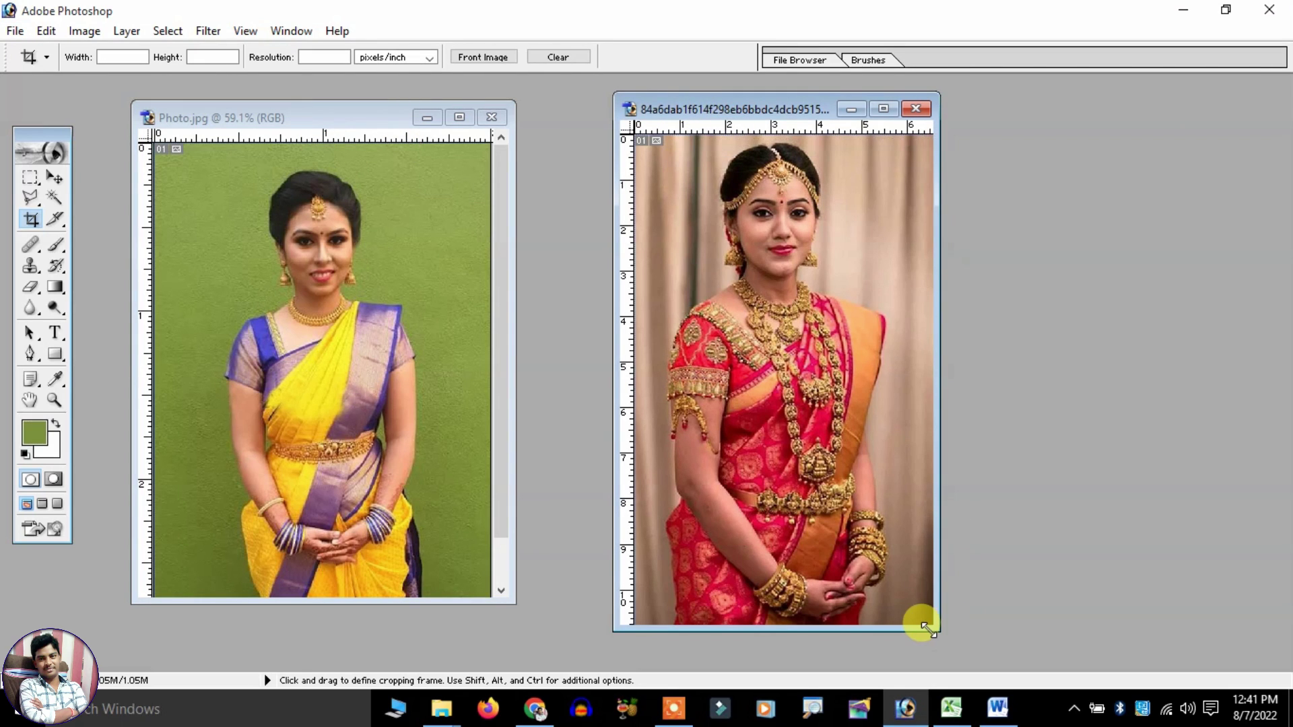
pyautogui.moveTo(940, 630); pyautogui.dragTo(961, 643)
pyautogui.hotkey('ctrl', '-')
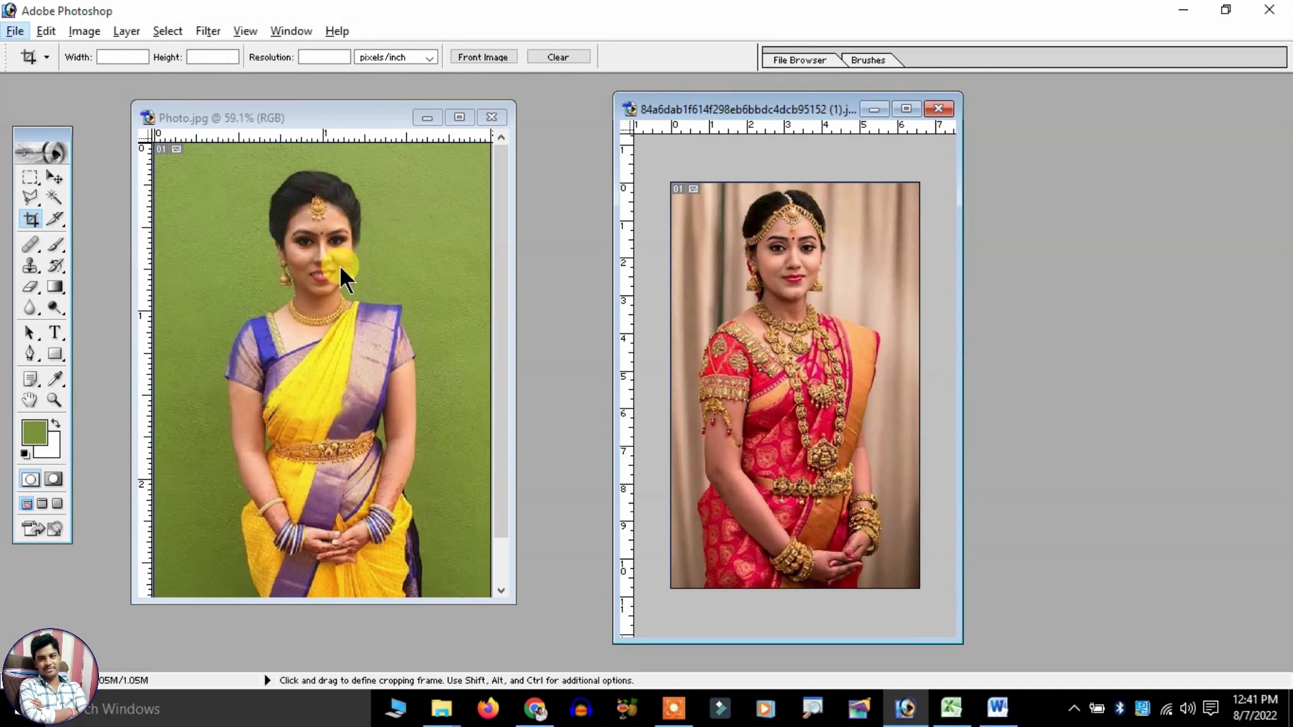
pyautogui.click(339, 265)
pyautogui.hotkey('ctrl', '-')
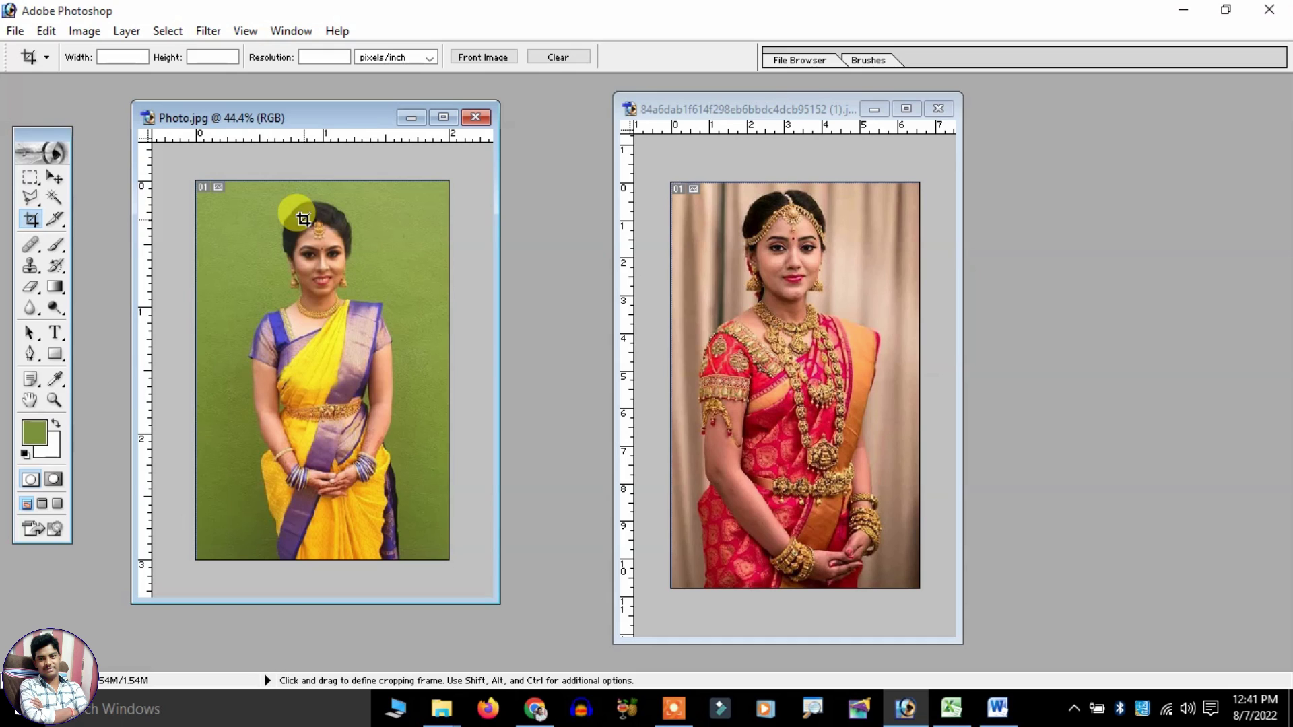
pyautogui.click(737, 356)
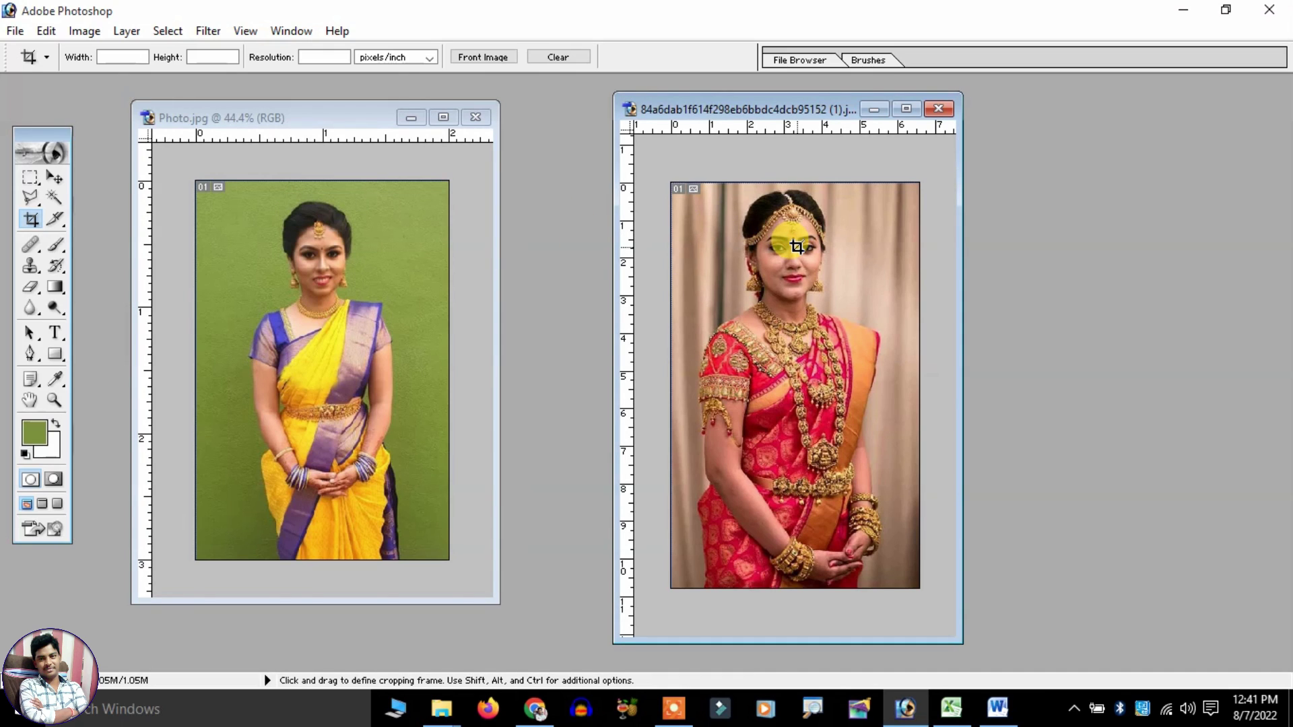
# Clear the crop fields, activate Photo.jpg, and load its 2 × 3 in, 300 size via Front Image.
pyautogui.click(496, 55)
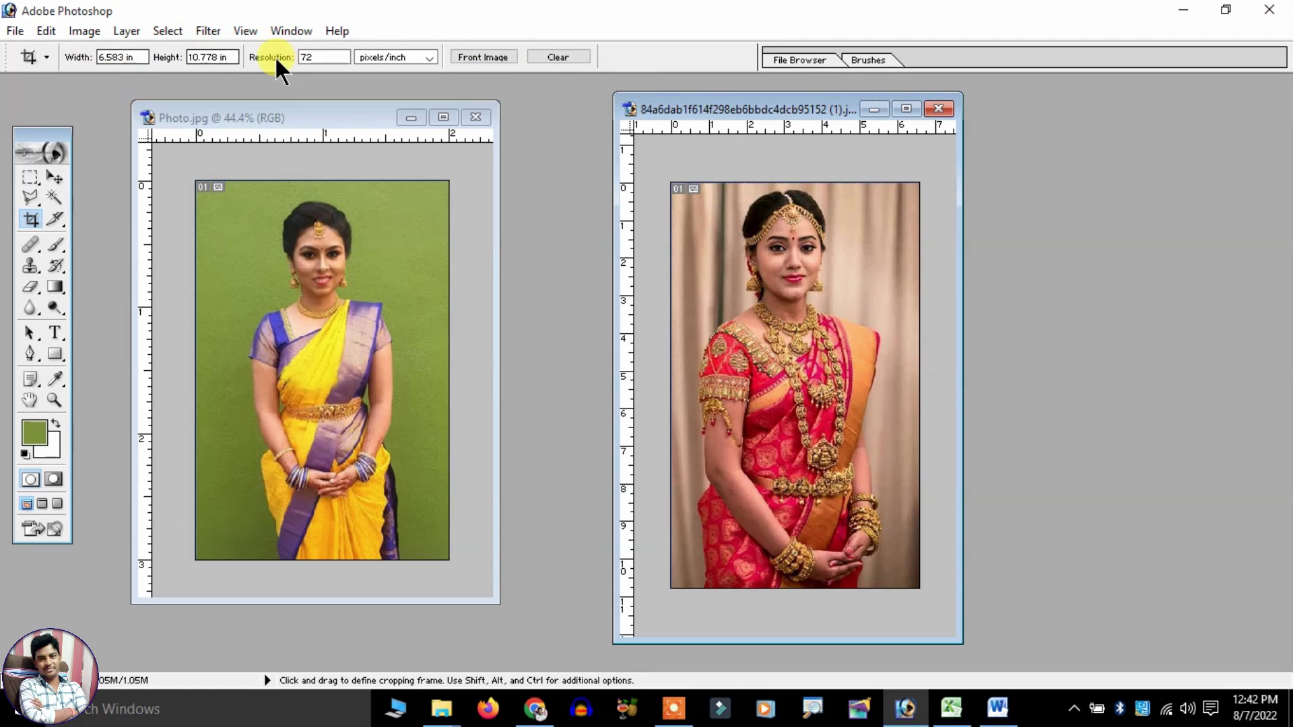
pyautogui.click(536, 58)
pyautogui.click(296, 120)
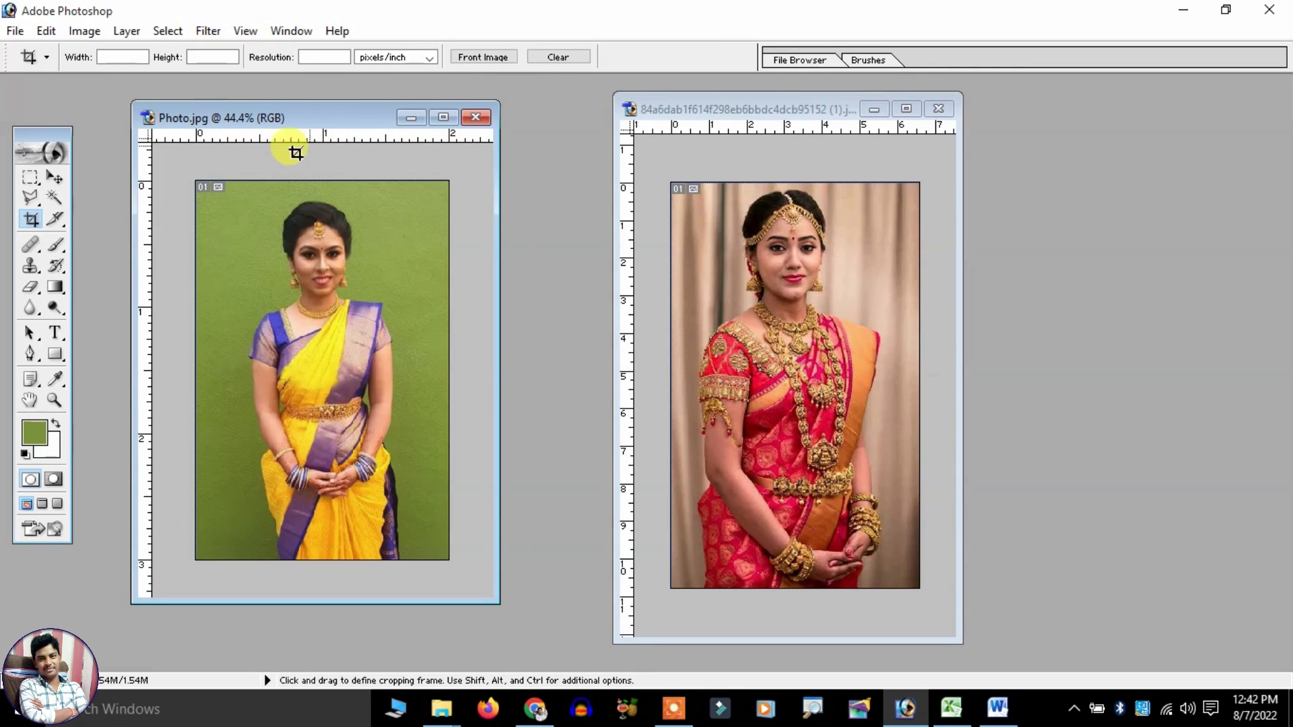
pyautogui.moveTo(277, 110); pyautogui.dragTo(261, 113)
pyautogui.click(484, 58)
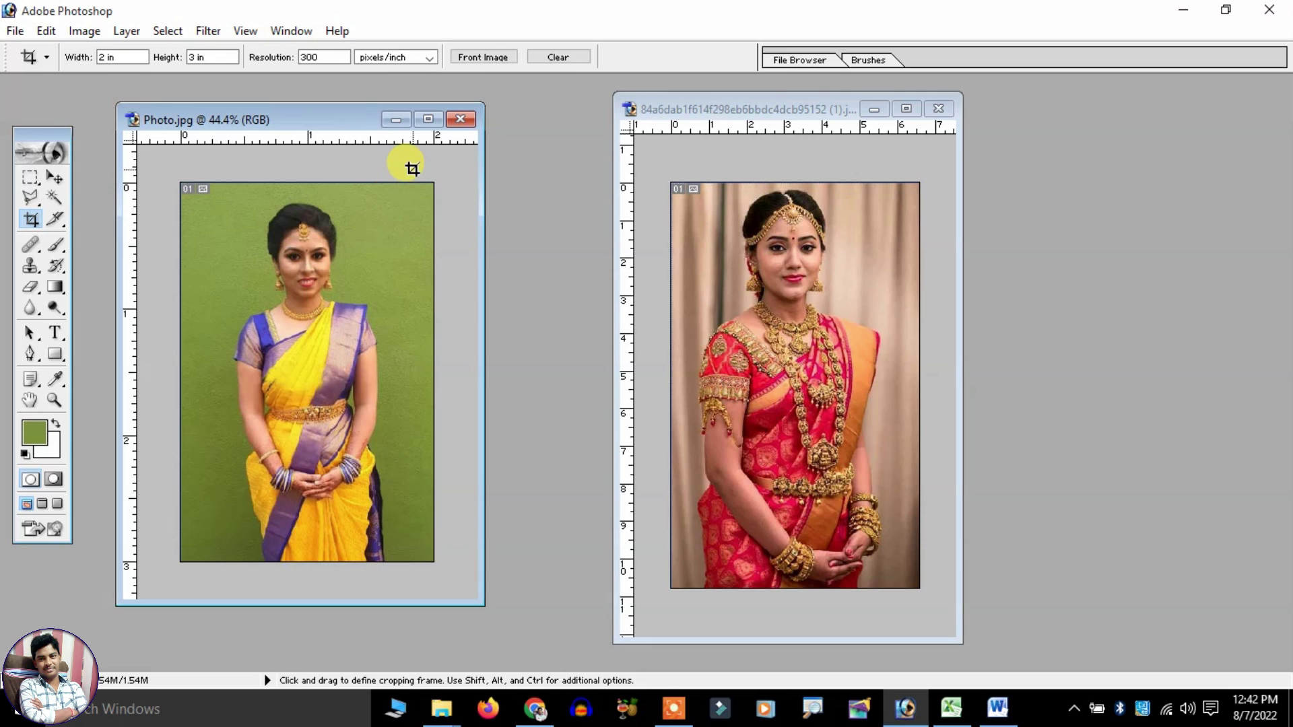
# Zoom out the red-saree portrait and crop nearly all of it at 2 × 3 in, 300 ppi.
pyautogui.moveTo(758, 111); pyautogui.dragTo(701, 94)
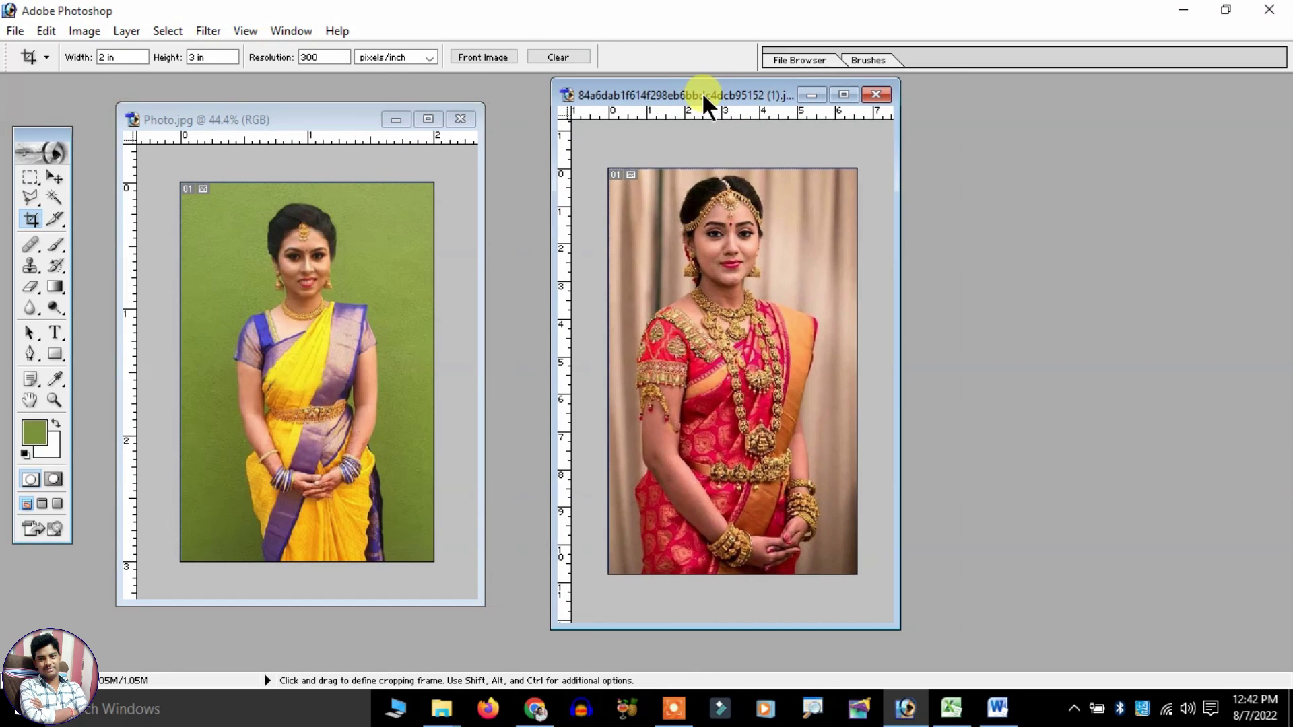
pyautogui.hotkey('ctrl', '-')
pyautogui.moveTo(654, 245)
pyautogui.mouseDown()
pyautogui.moveTo(828, 480)
pyautogui.moveTo(812, 498)
pyautogui.mouseUp()
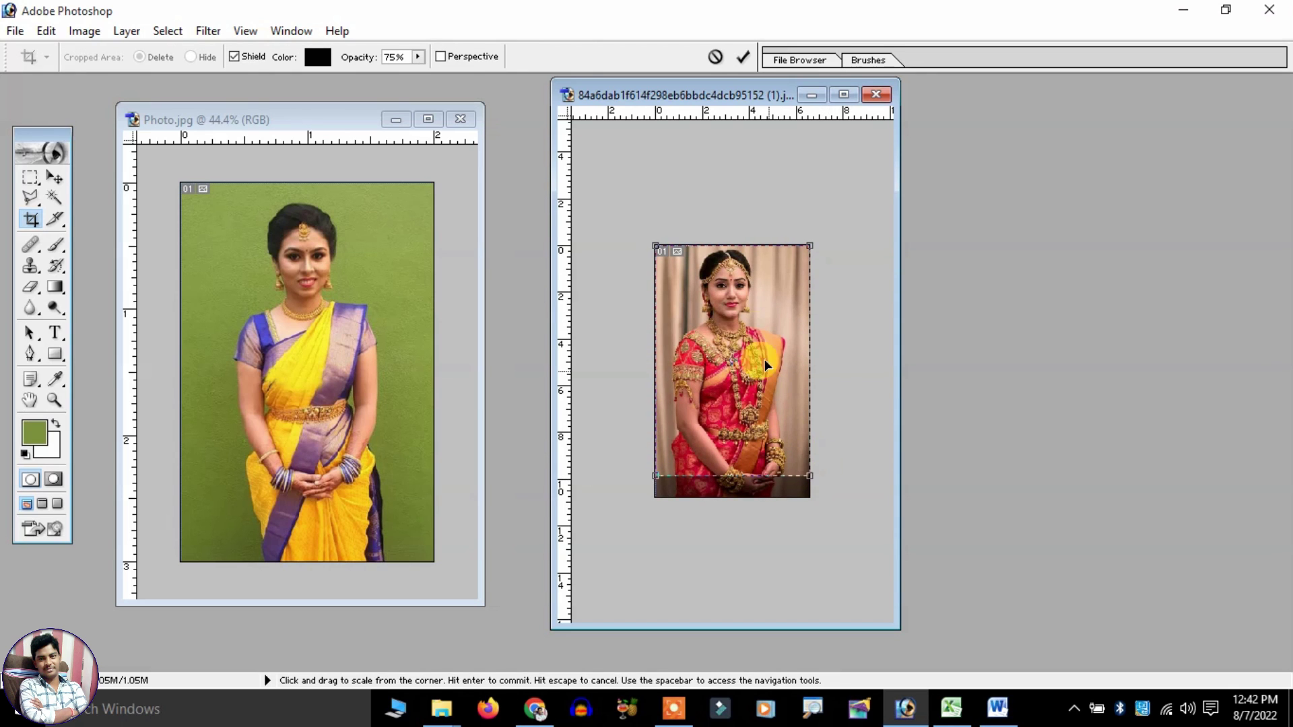
pyautogui.press('Return')
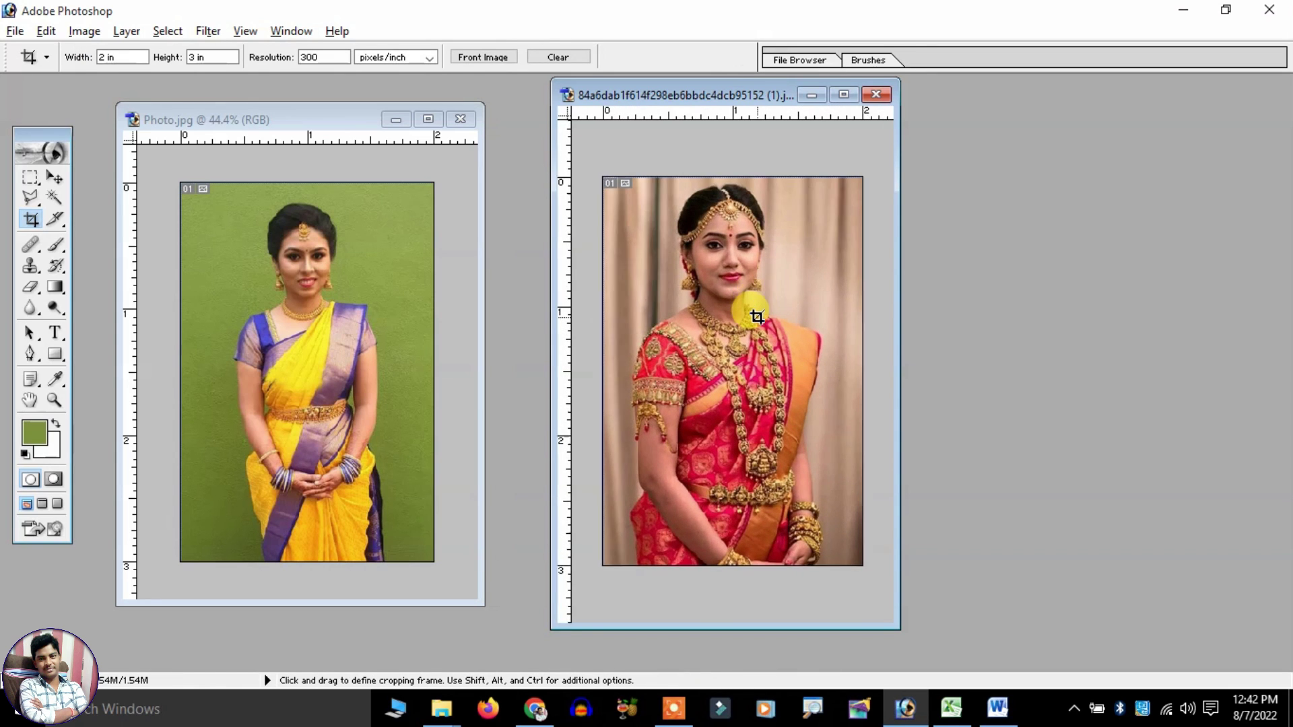
pyautogui.click(273, 268)
pyautogui.press('alt')
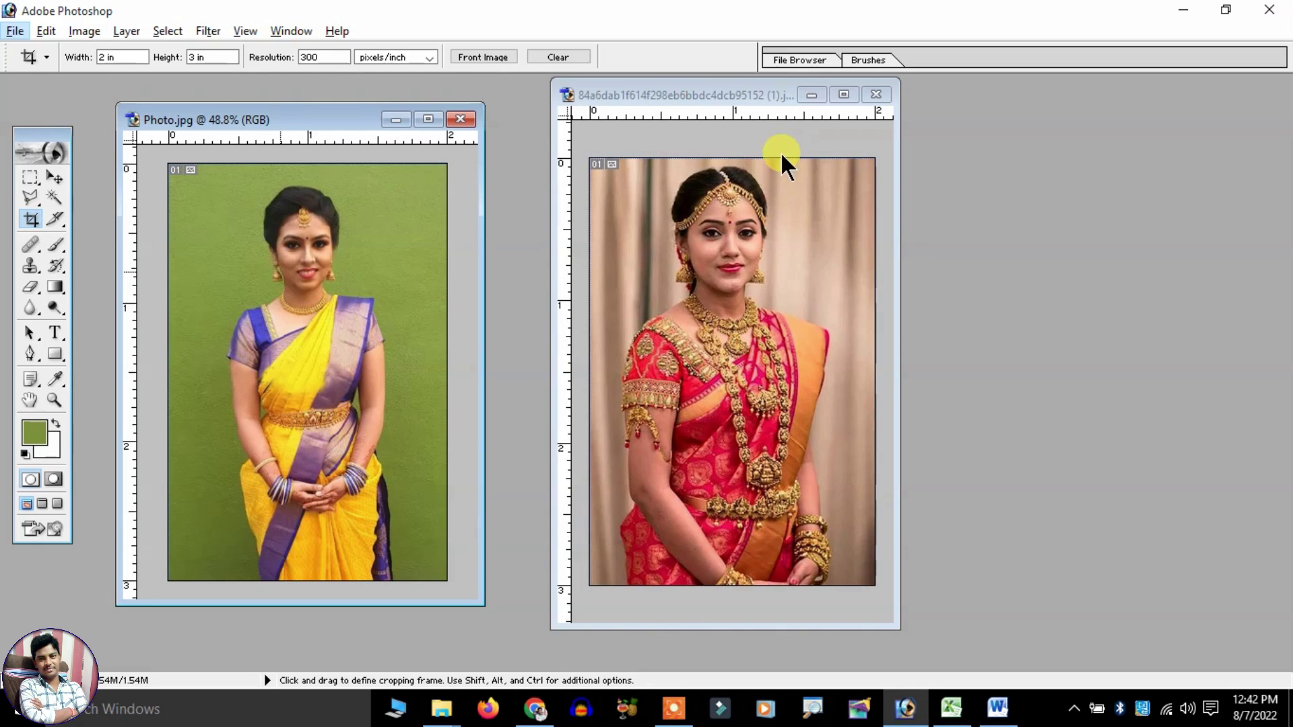
pyautogui.click(776, 178)
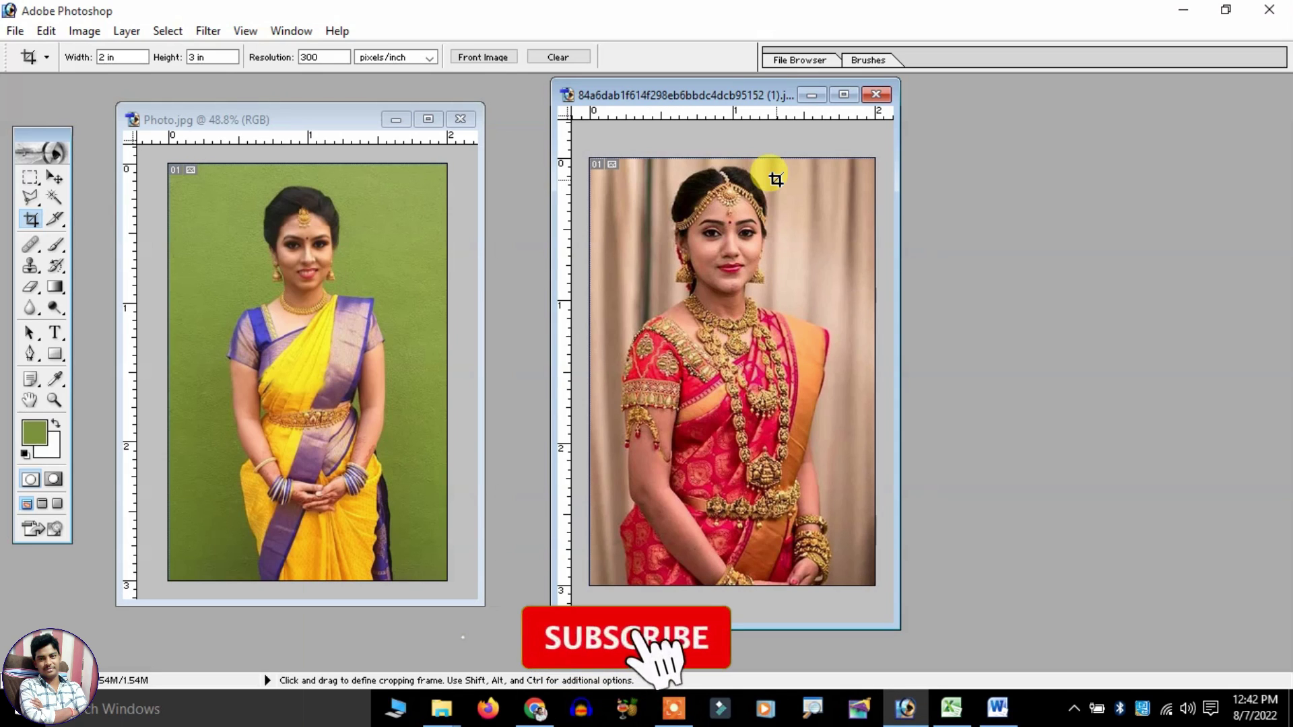
# Clear the crop values, then draw, widen and cancel a crop box on the red-saree portrait.
pyautogui.click(569, 57)
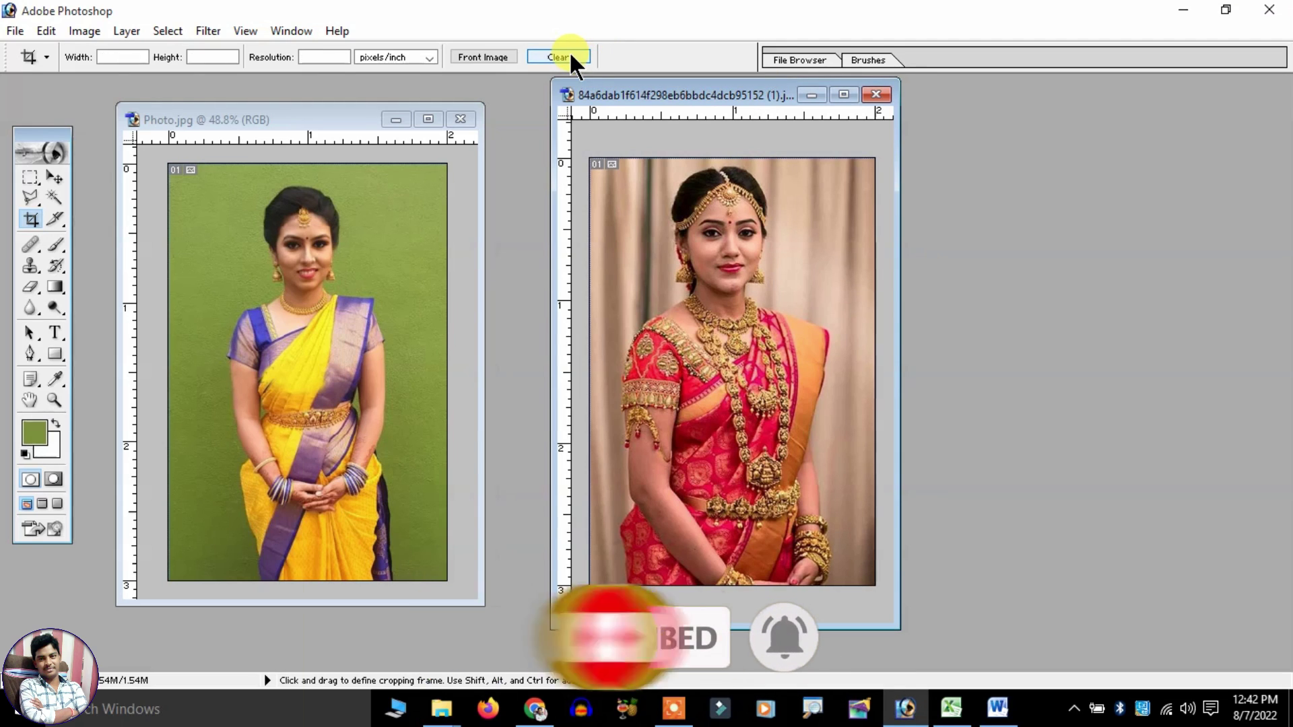
pyautogui.click(317, 188)
pyautogui.click(635, 188)
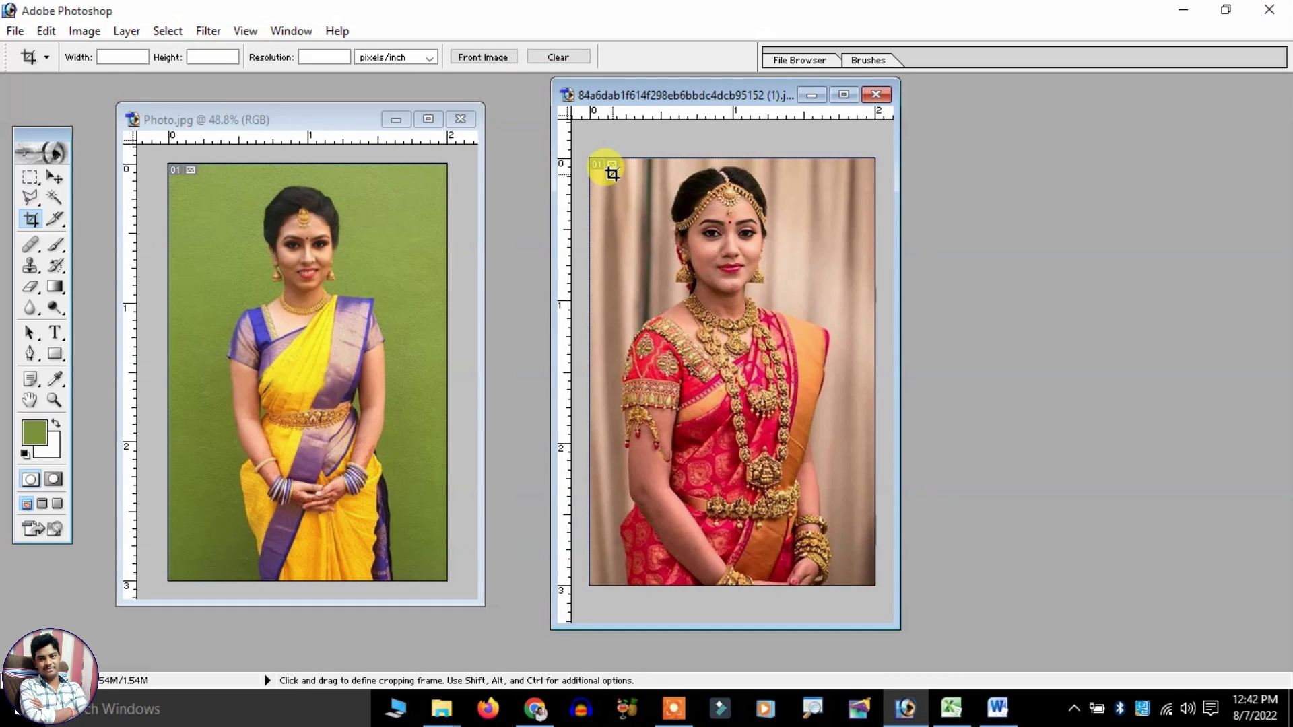
pyautogui.moveTo(601, 159); pyautogui.dragTo(841, 477)
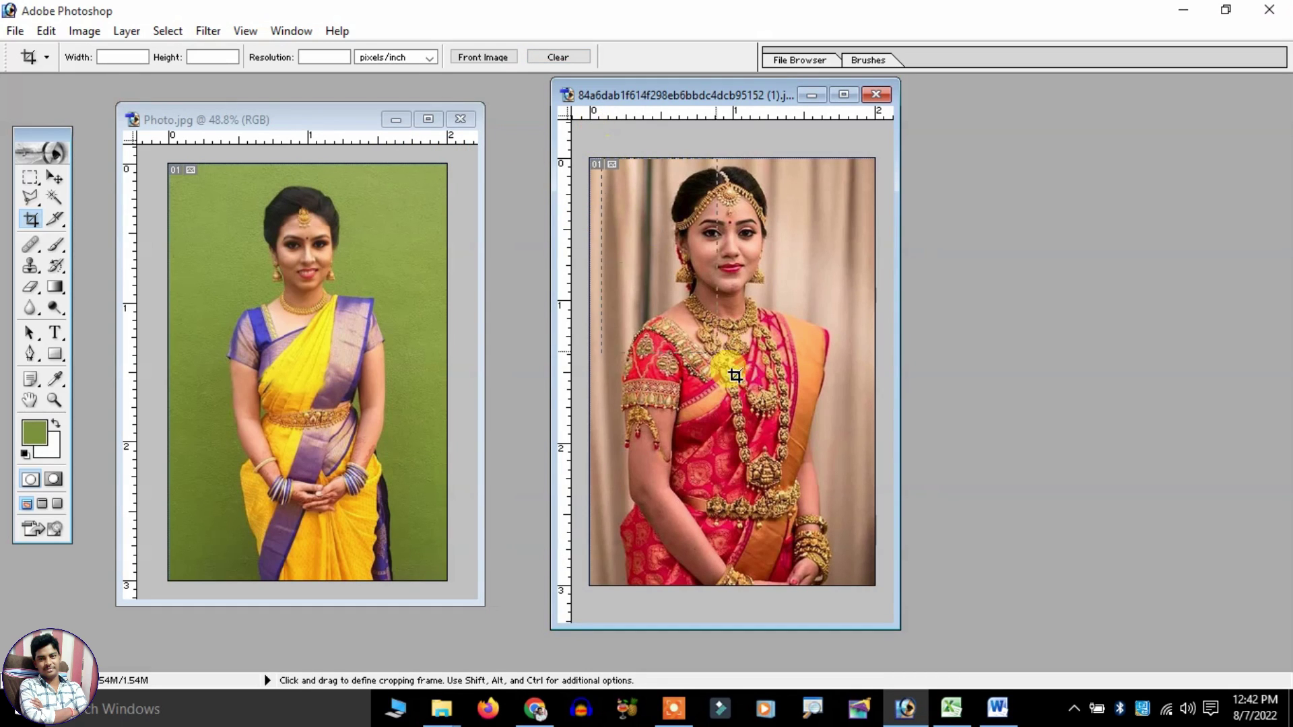
pyautogui.moveTo(842, 317); pyautogui.dragTo(867, 317)
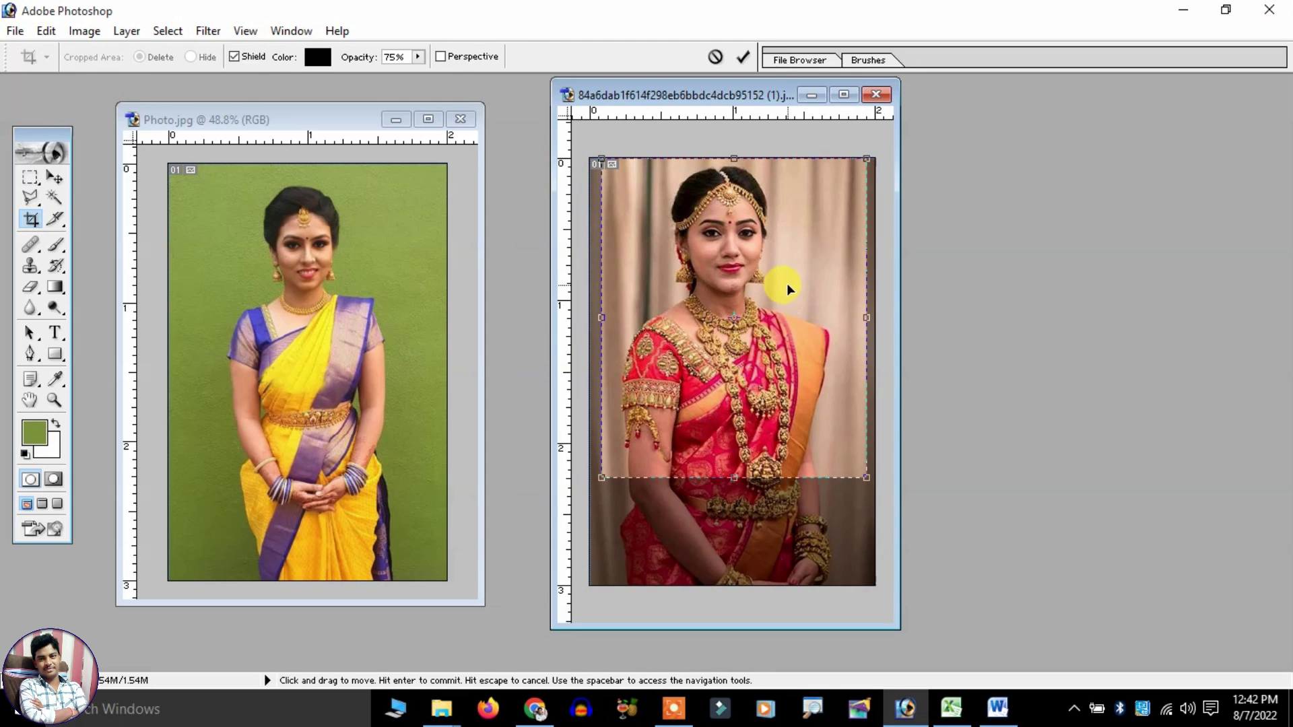
pyautogui.rightClick(789, 287)
pyautogui.click(822, 330)
# Reload the 2 × 3 inch, 300 size and draw and reposition a new crop box.
pyautogui.click(497, 55)
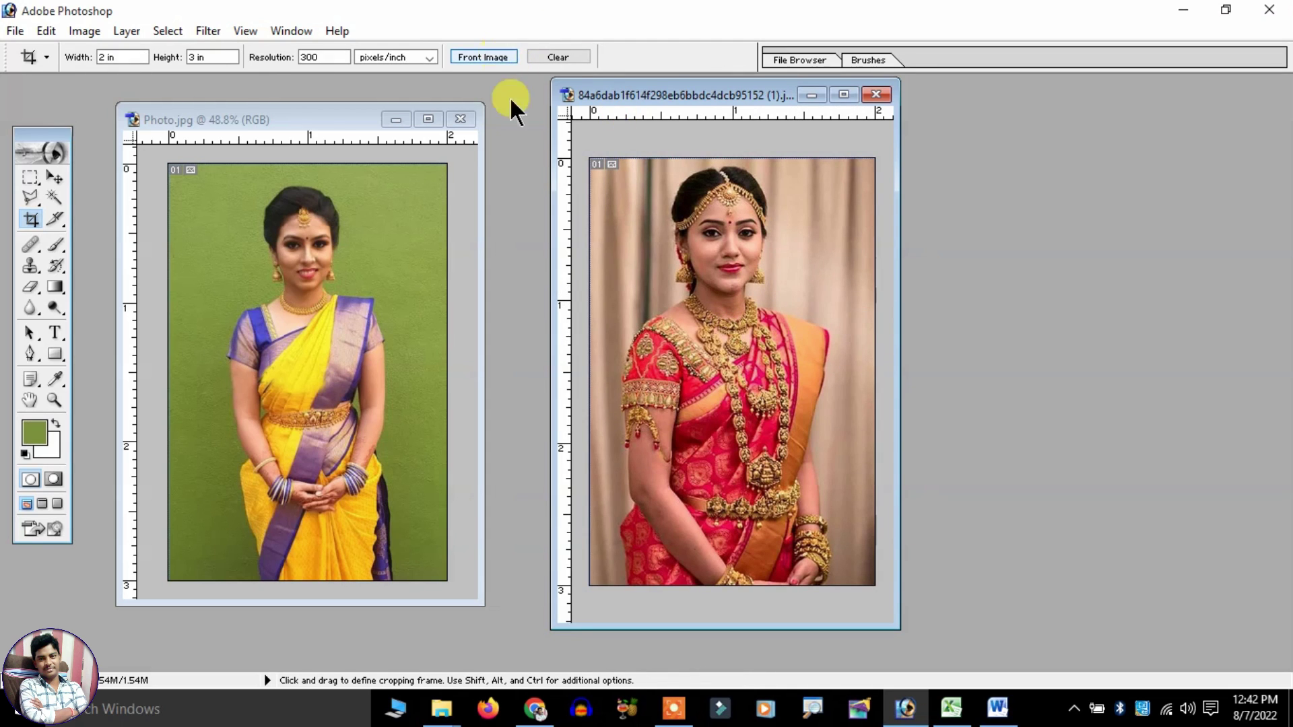
pyautogui.moveTo(628, 182)
pyautogui.mouseDown()
pyautogui.moveTo(731, 282)
pyautogui.moveTo(742, 353)
pyautogui.mouseUp()
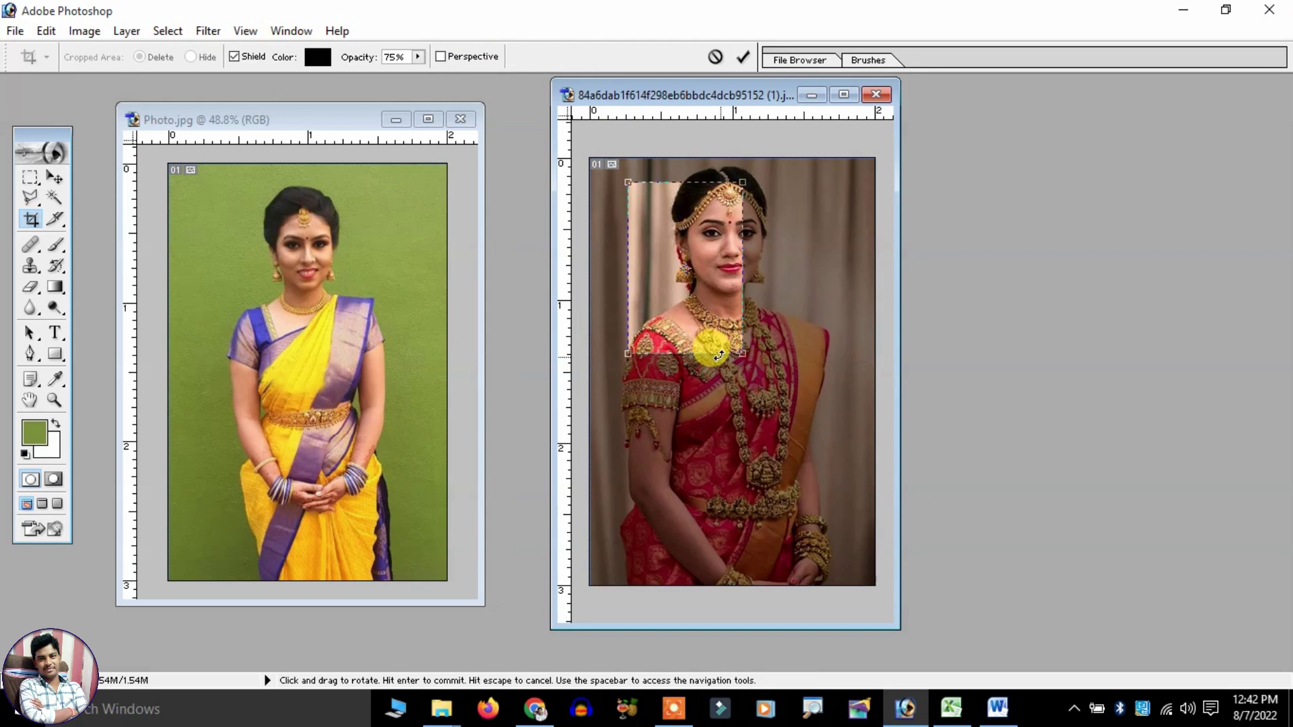
pyautogui.click(843, 94)
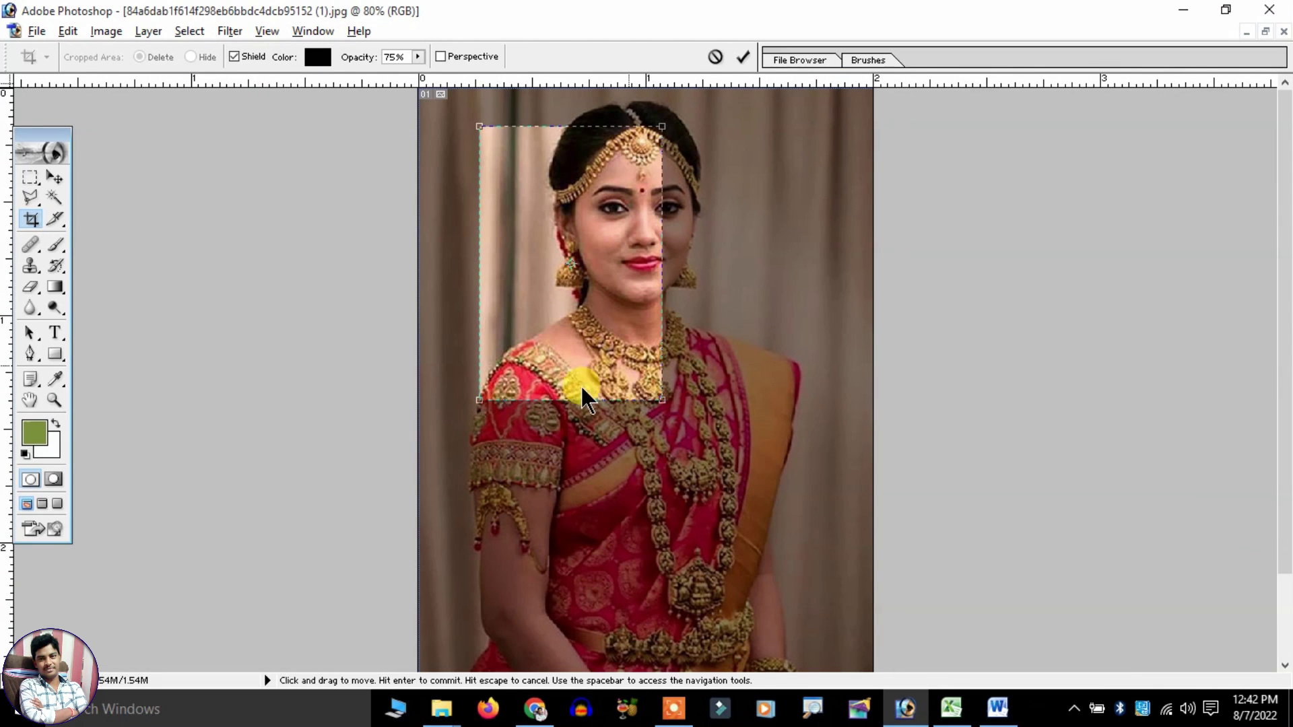
pyautogui.moveTo(662, 400); pyautogui.dragTo(794, 585)
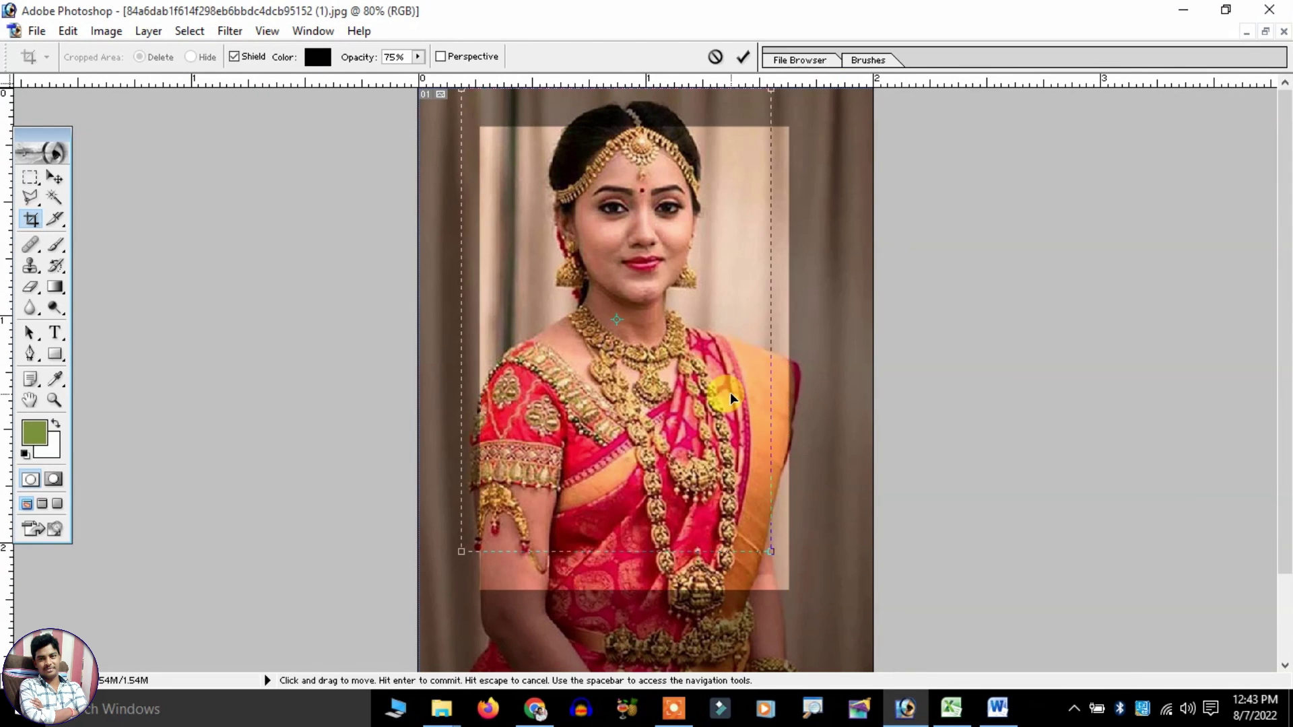
pyautogui.moveTo(687, 387); pyautogui.dragTo(672, 359)
pyautogui.moveTo(657, 348); pyautogui.dragTo(653, 345)
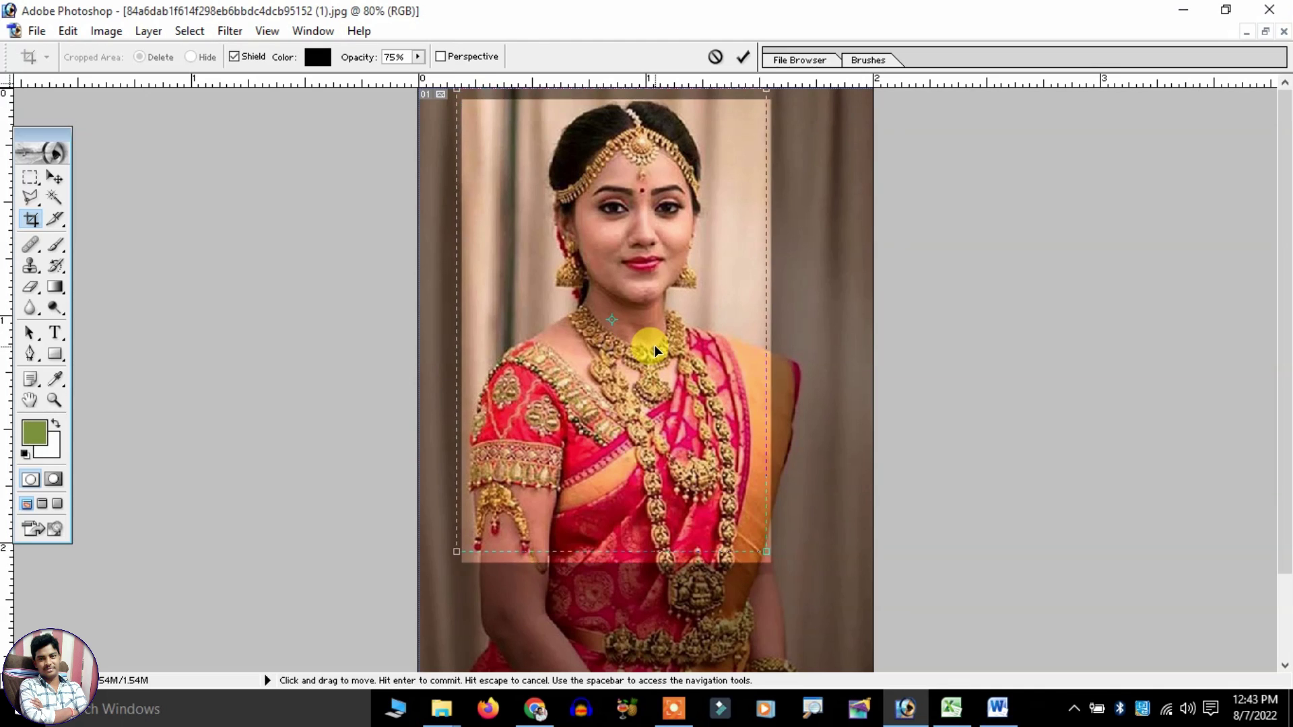
# Discard that box and crop the red-saree portrait from head to waist.
pyautogui.rightClick(649, 284)
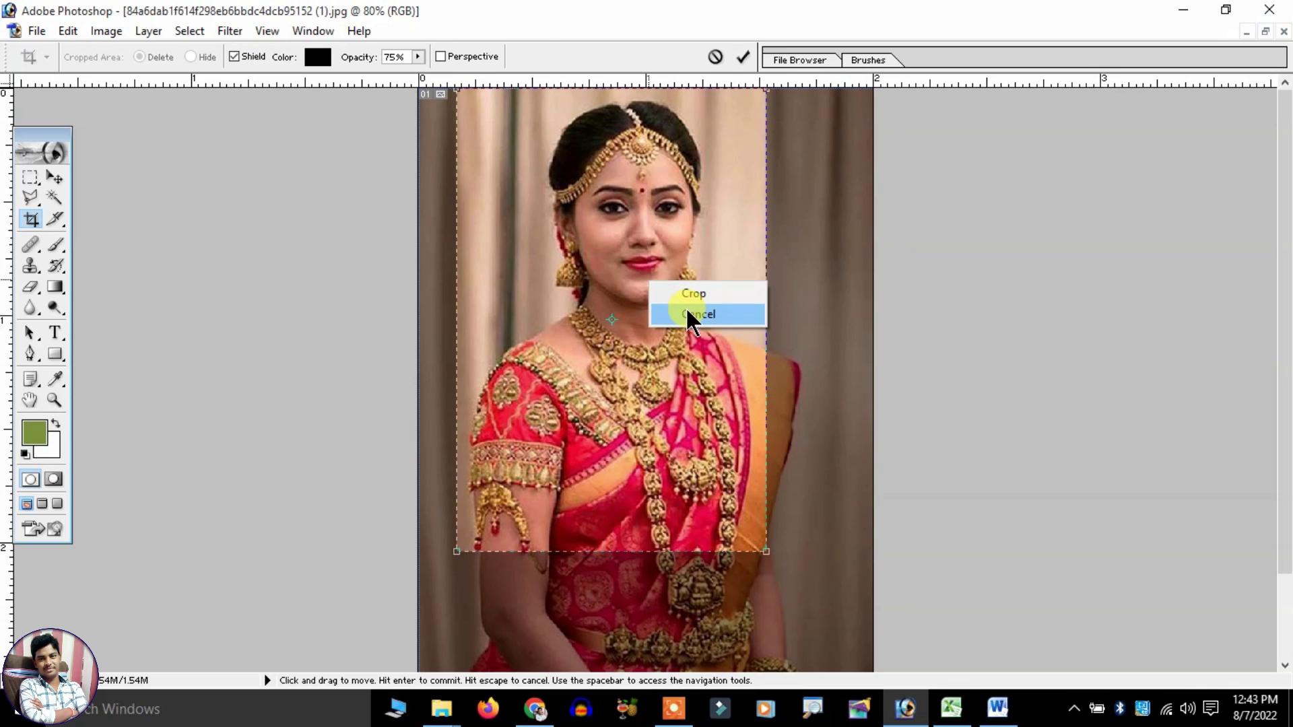
pyautogui.click(682, 297)
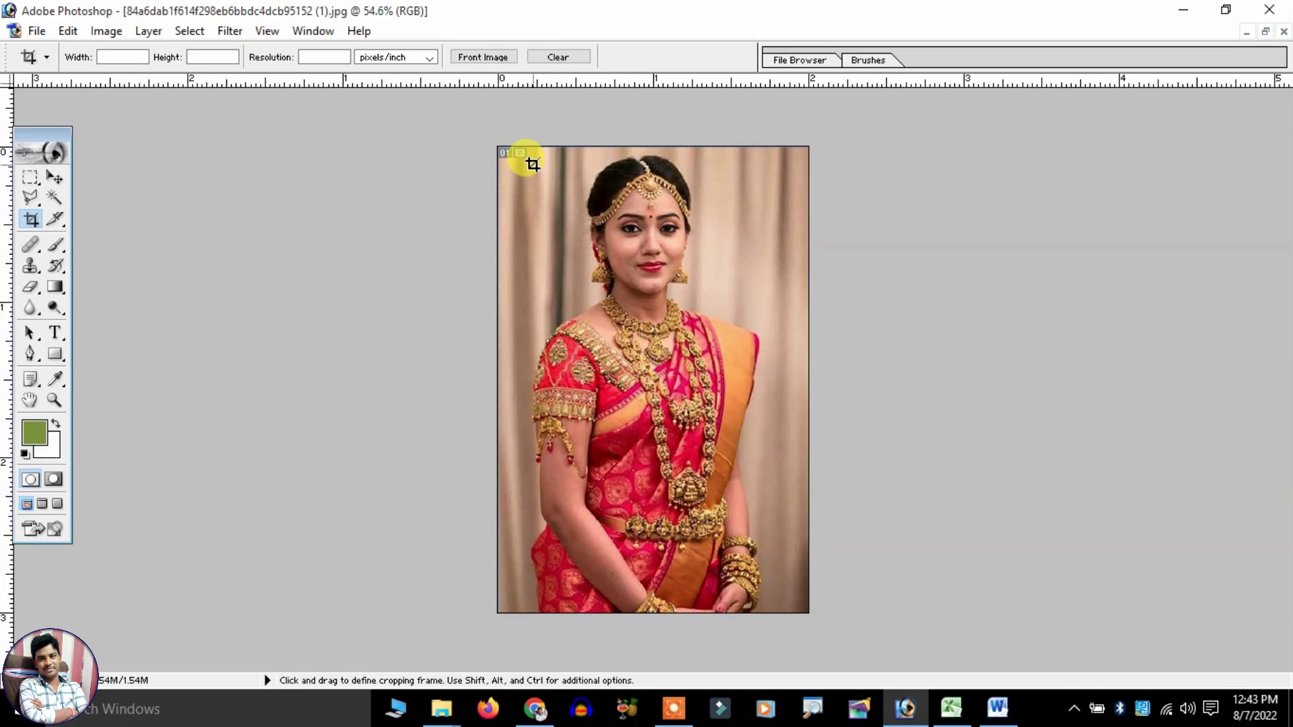
pyautogui.moveTo(759, 519); pyautogui.dragTo(760, 520)
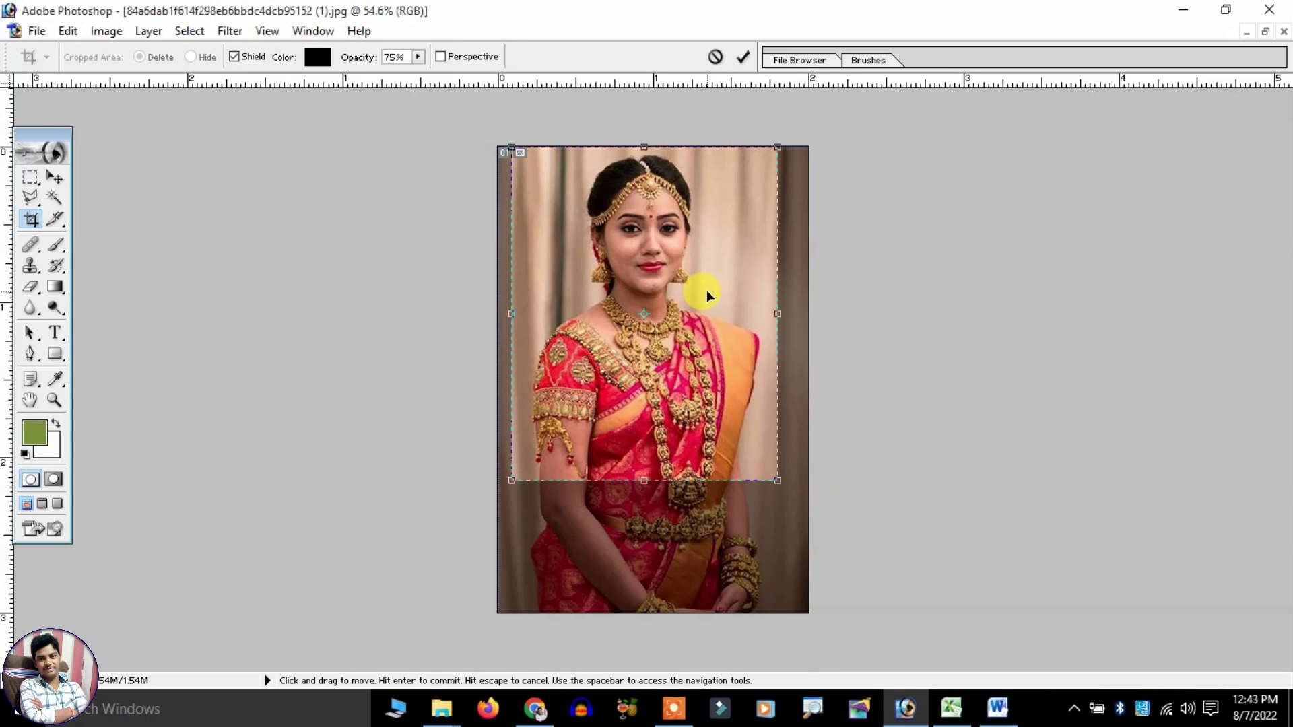
pyautogui.press('Return')
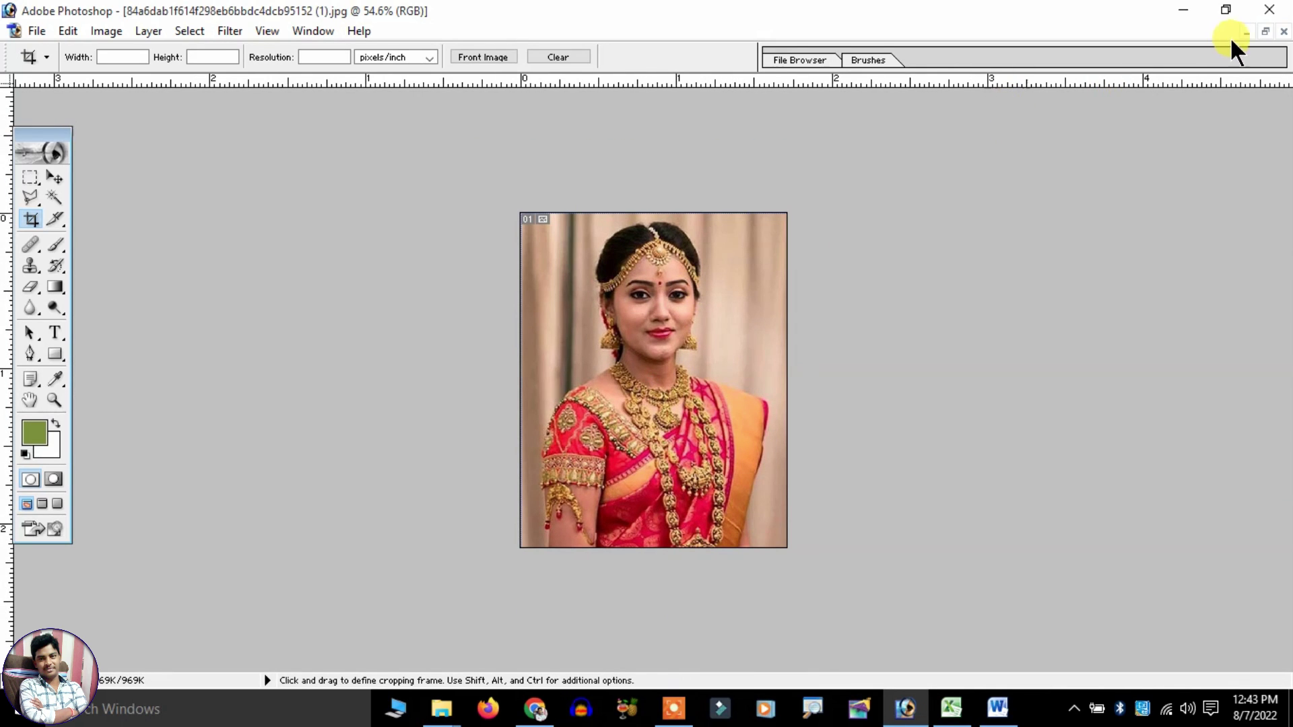
pyautogui.click(1266, 32)
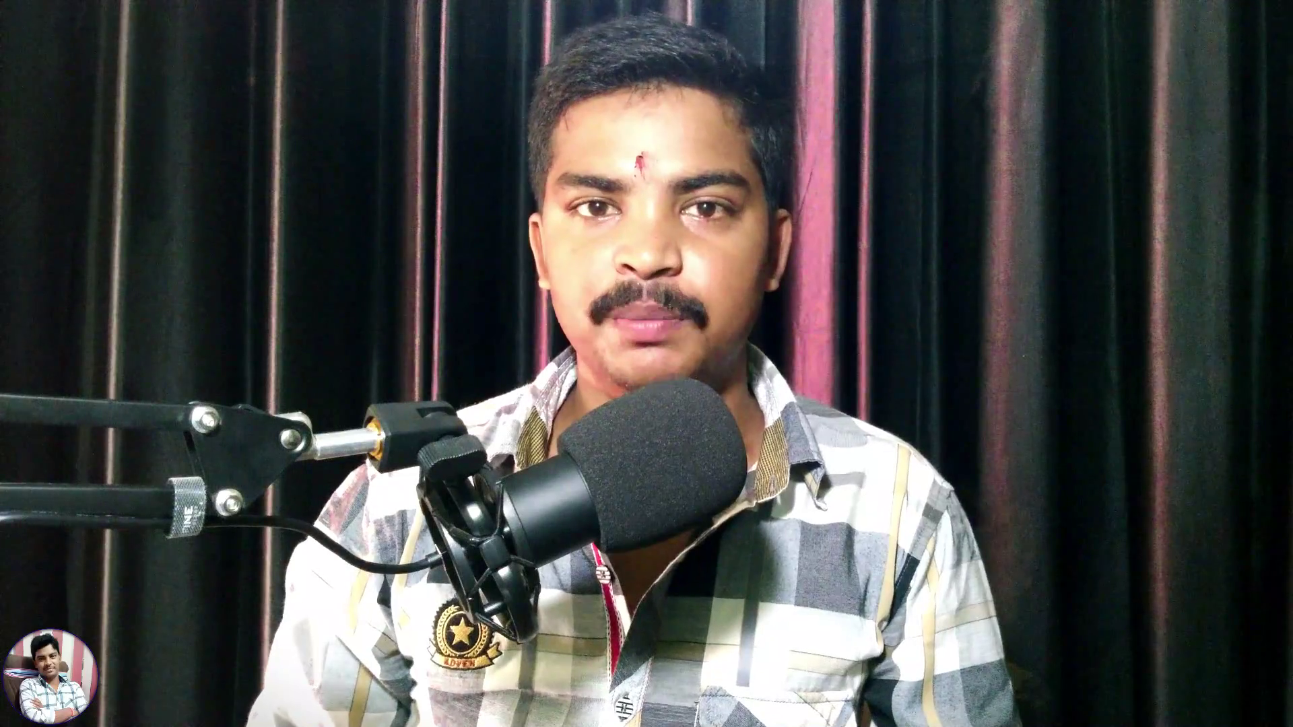